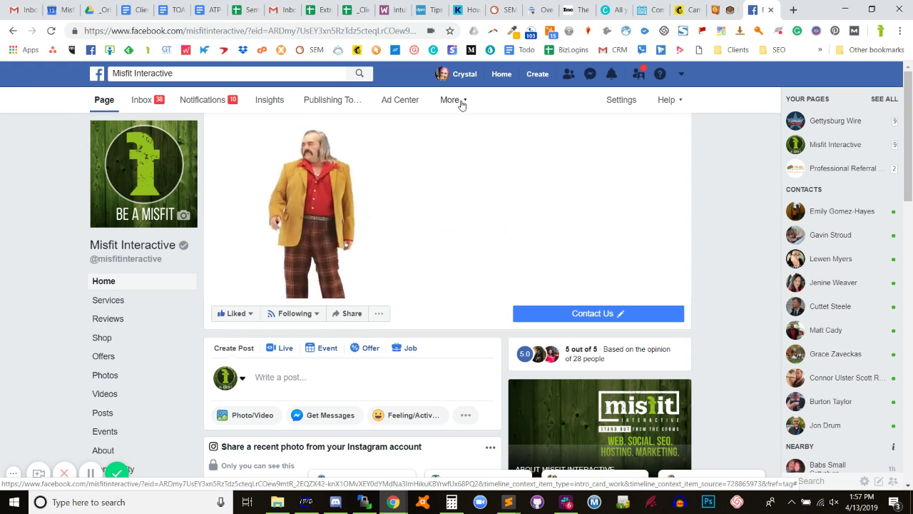
Show the page's Page Roles settings and scroll through the Page Owner and existing roles.
left_click(618, 101)
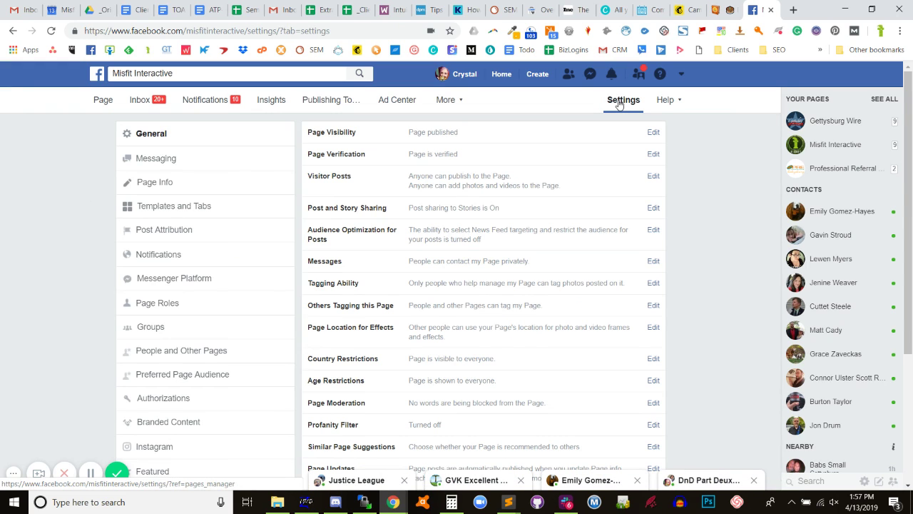
left_click(163, 307)
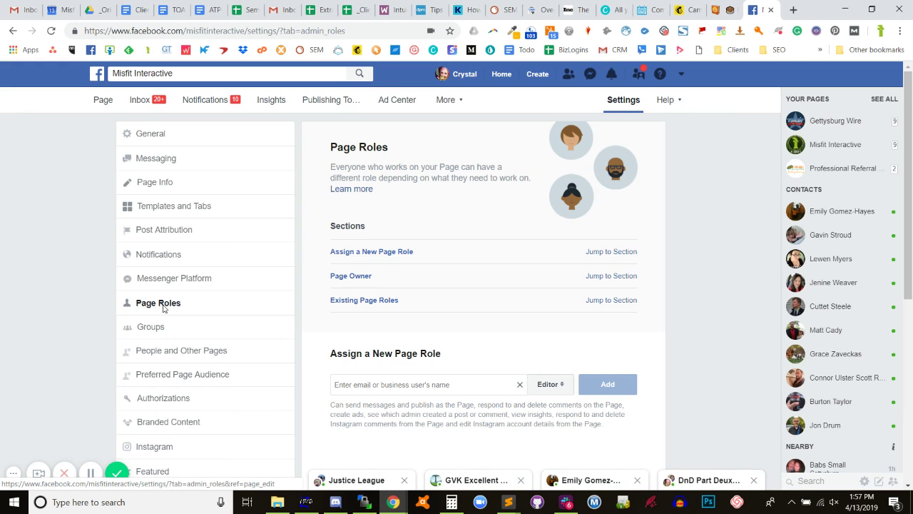
scroll(479, 212, "down", 4)
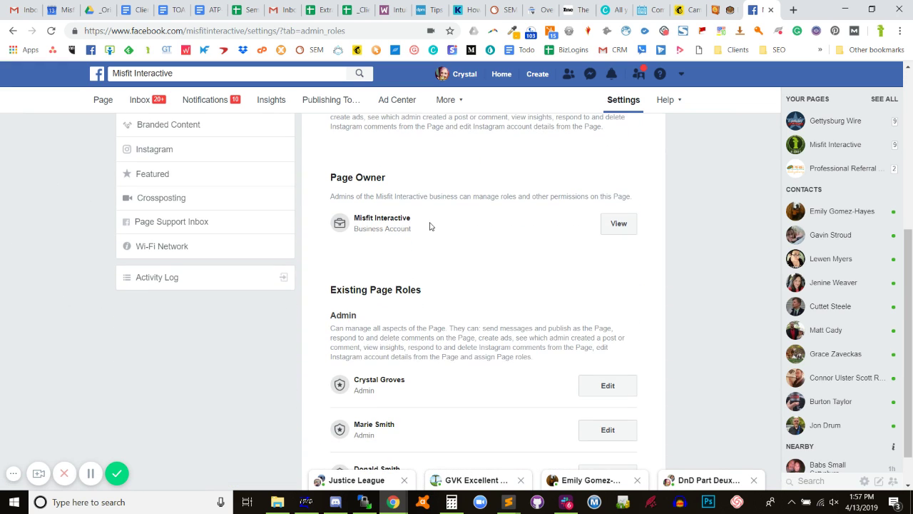
scroll(430, 227, "down", 1)
scroll(430, 227, "up", 4)
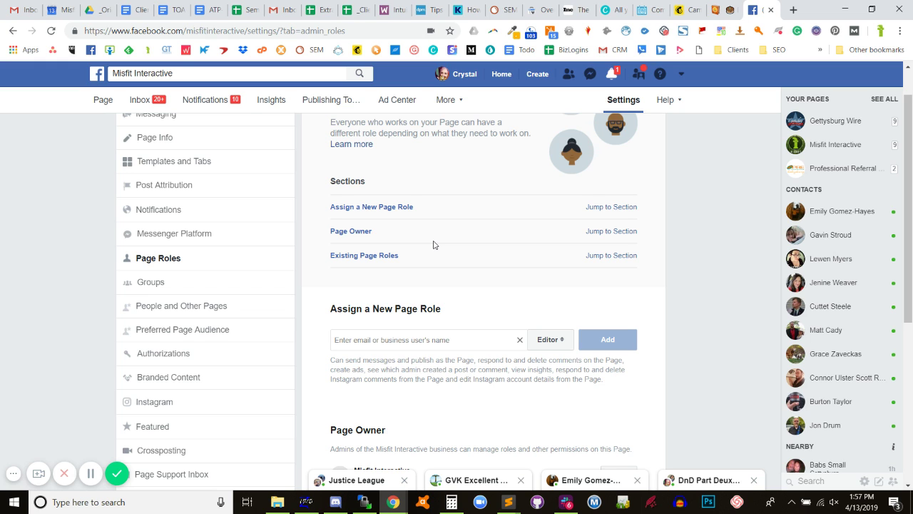
scroll(595, 288, "down", 4)
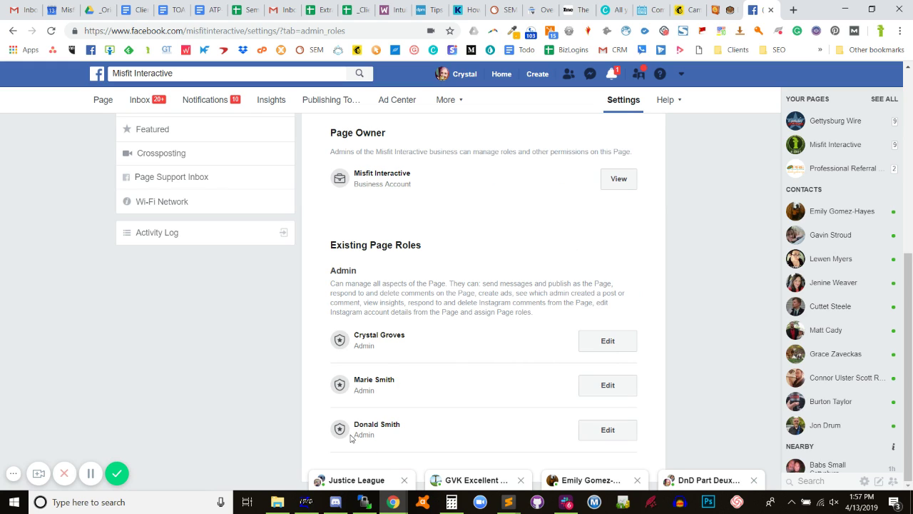
scroll(355, 403, "up", 1)
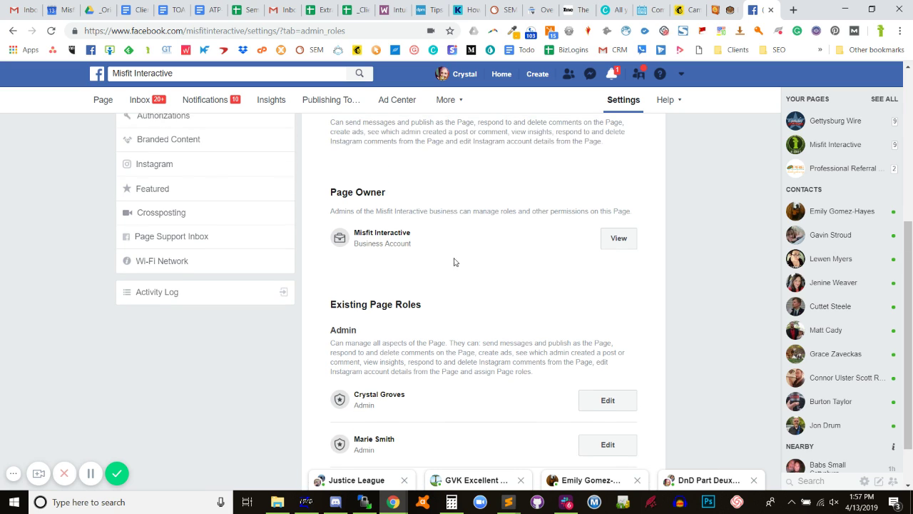
Highlight the page owner's business name and check the Assign a New Page Role field.
triple_click(395, 242)
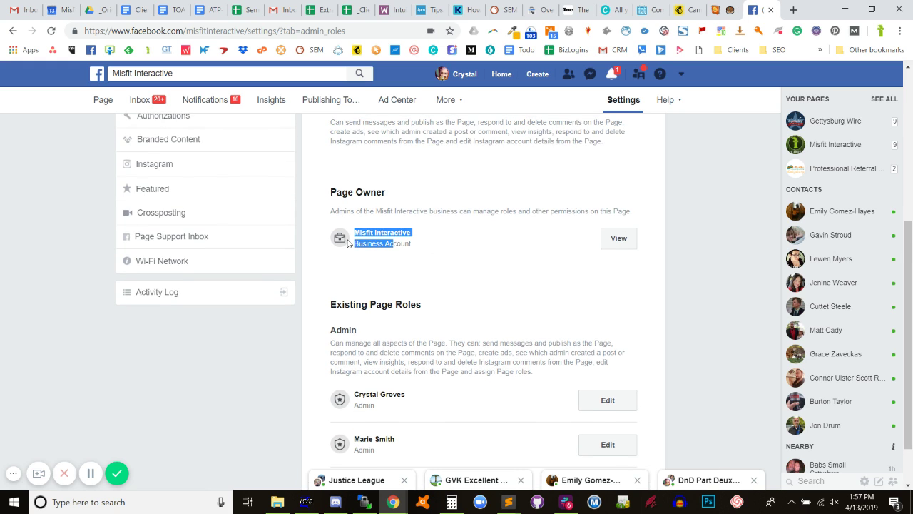
left_click(385, 242)
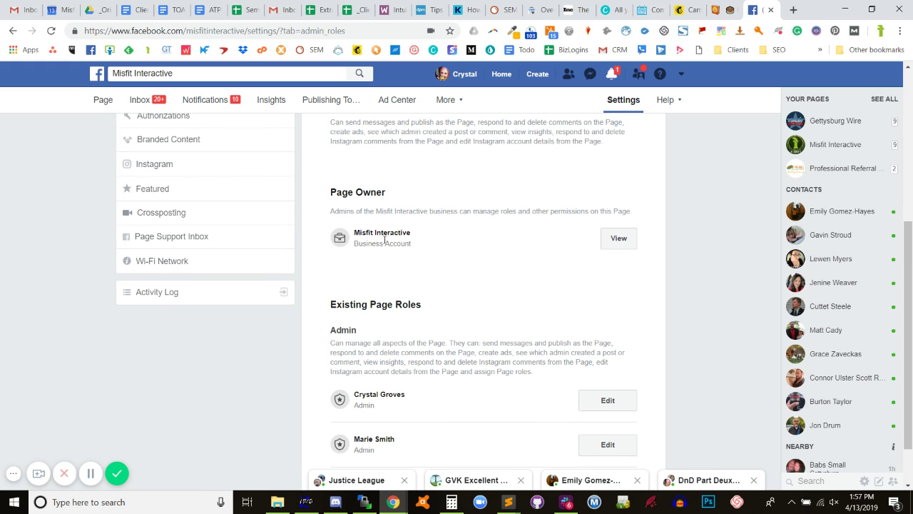
scroll(479, 253, "up", 2)
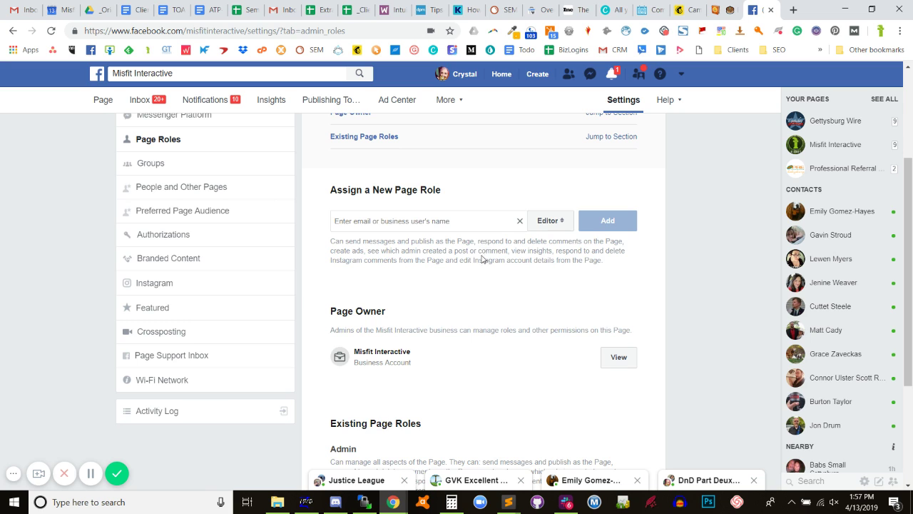
left_click(438, 226)
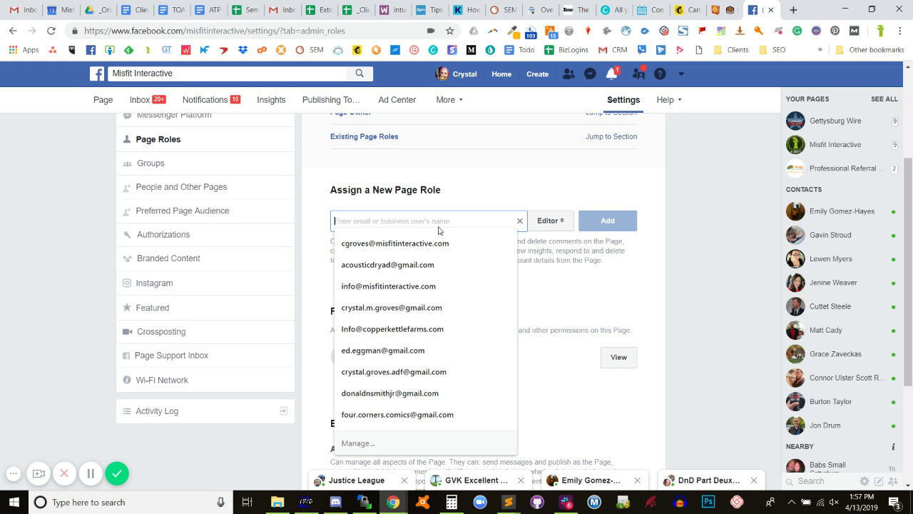
left_click(591, 281)
scroll(523, 278, "down", 3)
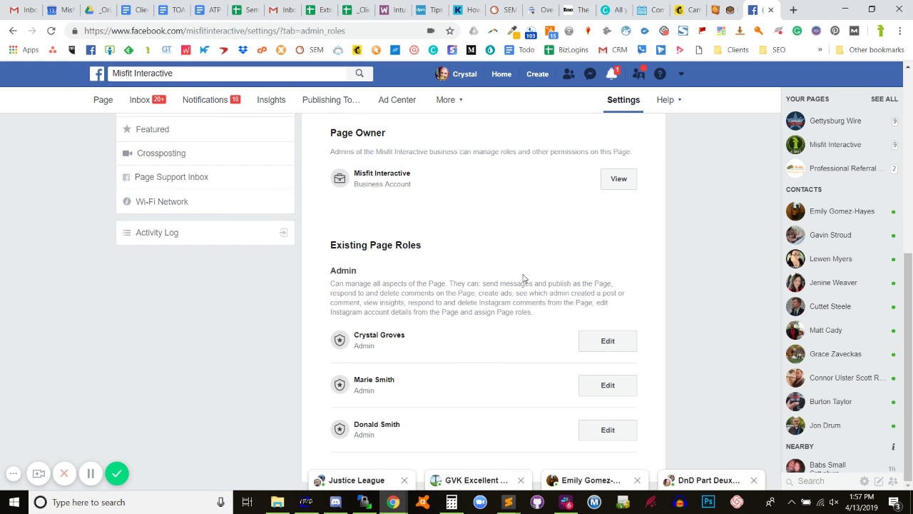
Remove the second admin from the page, confirming with the re-entered password.
left_click(621, 385)
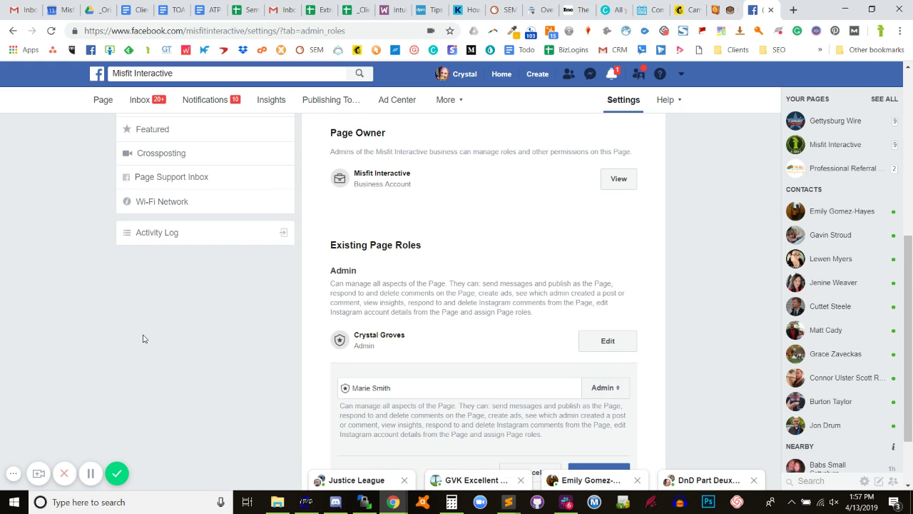
scroll(271, 292, "down", 1)
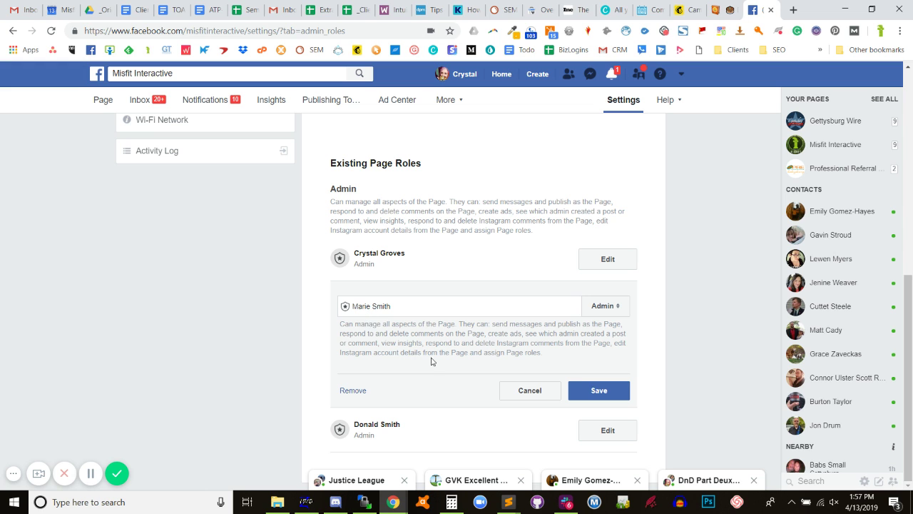
left_click(352, 390)
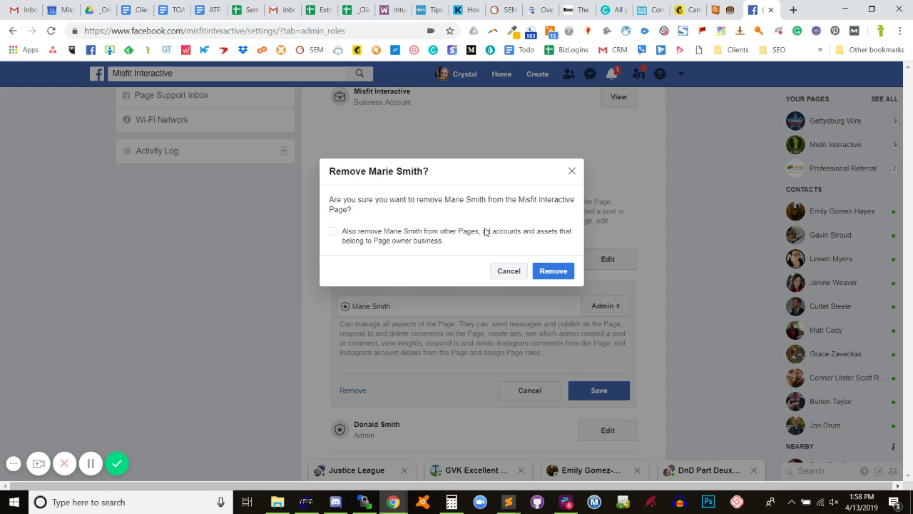
left_click(553, 271)
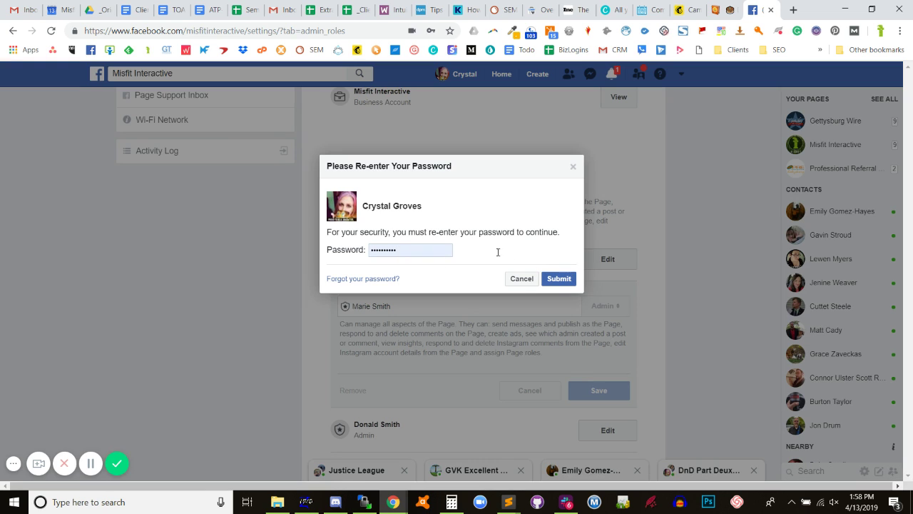
left_click(559, 279)
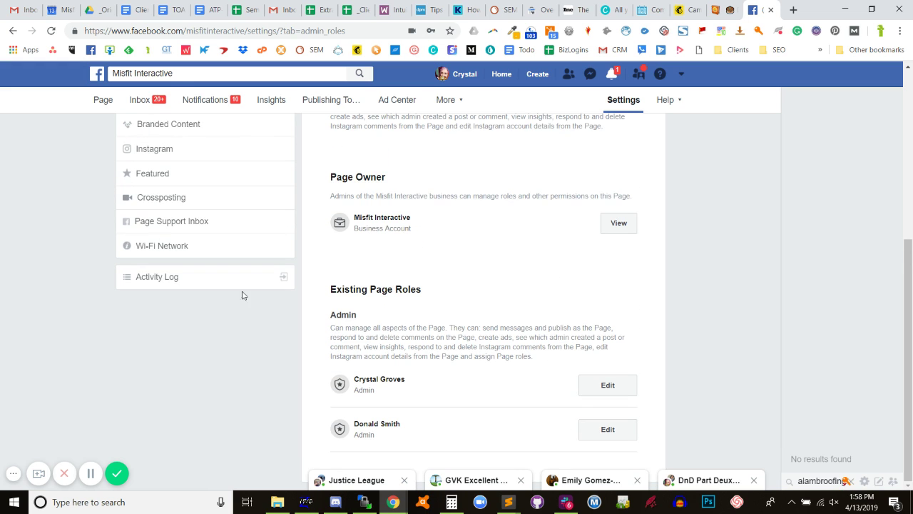
Enter the company's social e-mail address in Assign a New Page Role, replacing a typed name.
scroll(563, 296, "down", 3)
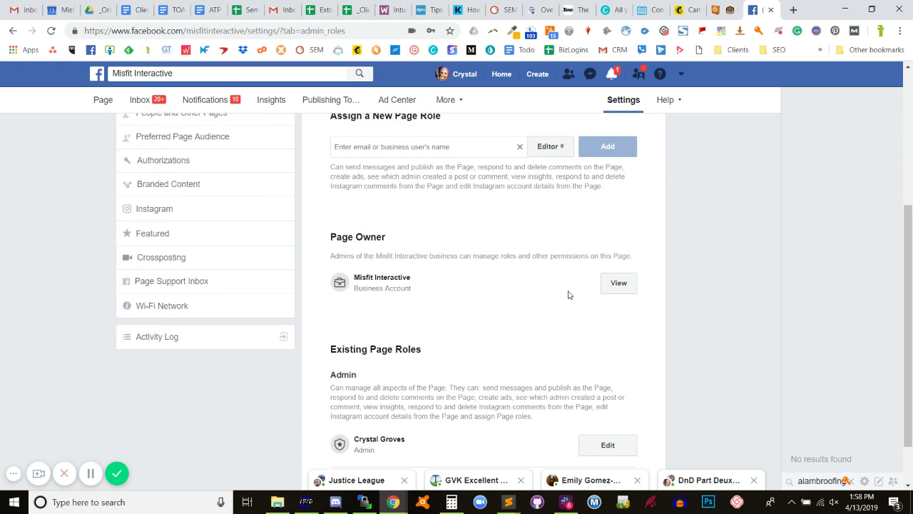
scroll(499, 267, "up", 2)
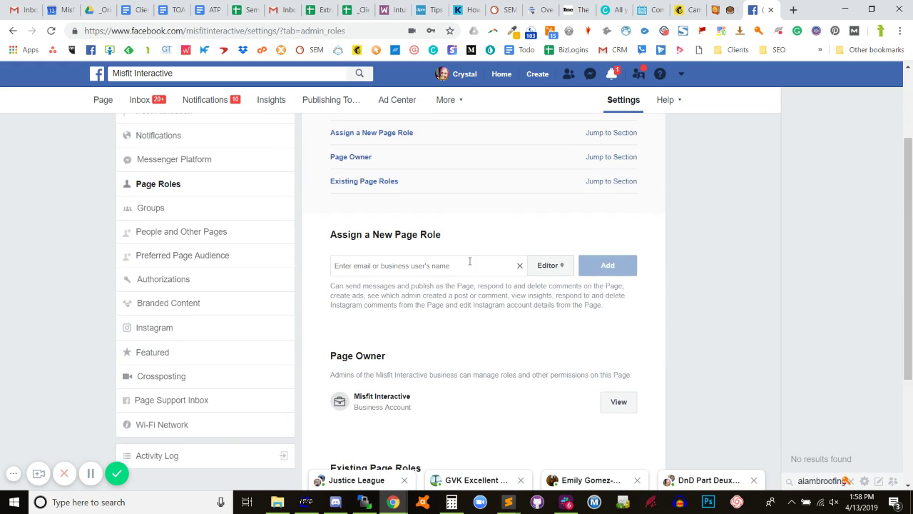
left_click(389, 266)
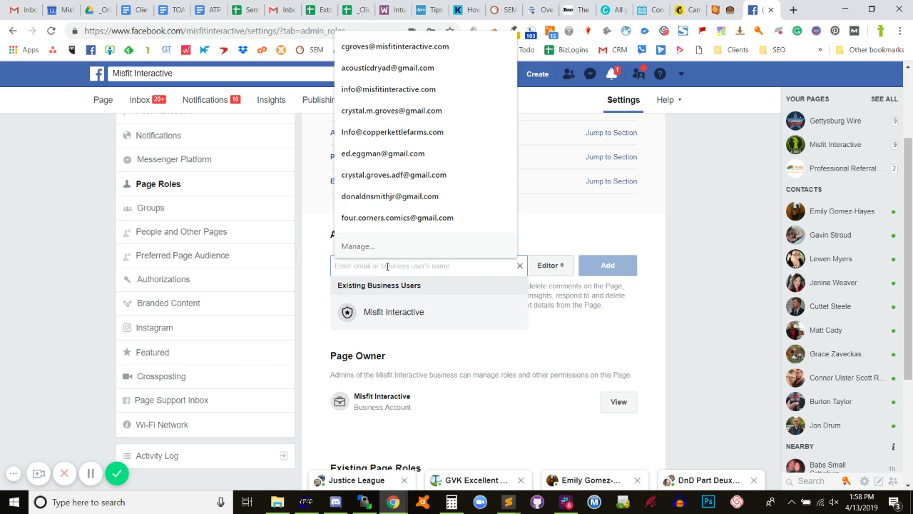
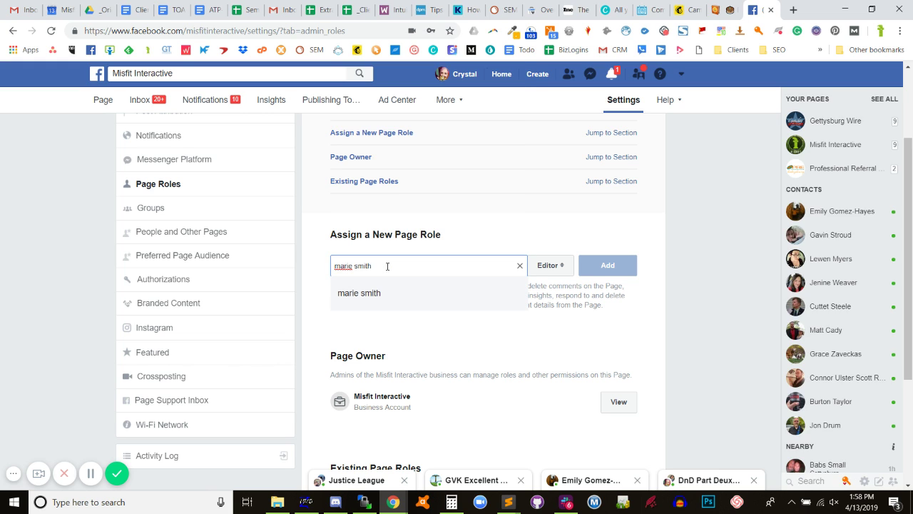
key("ctrl+a")
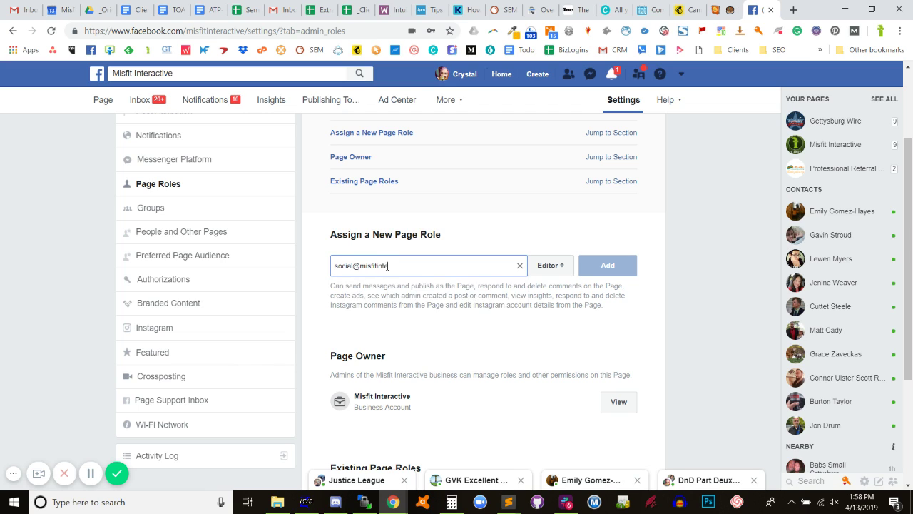
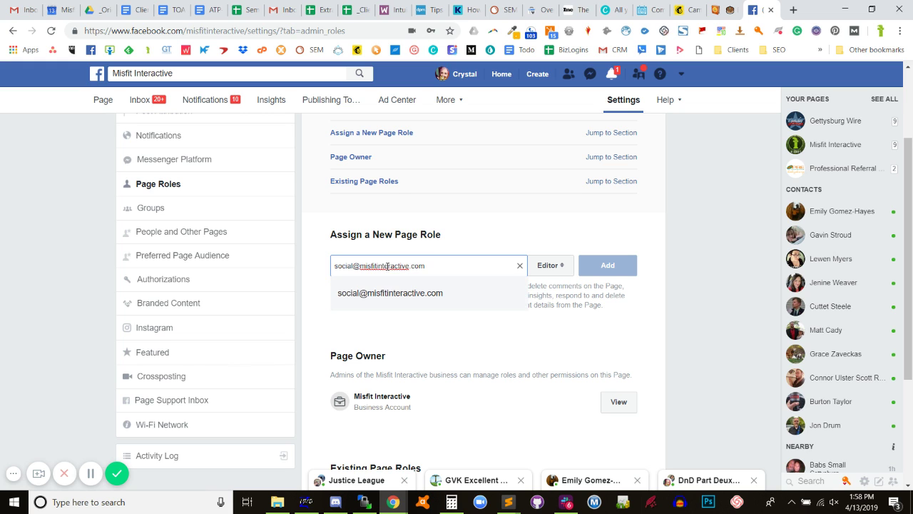
left_click(545, 245)
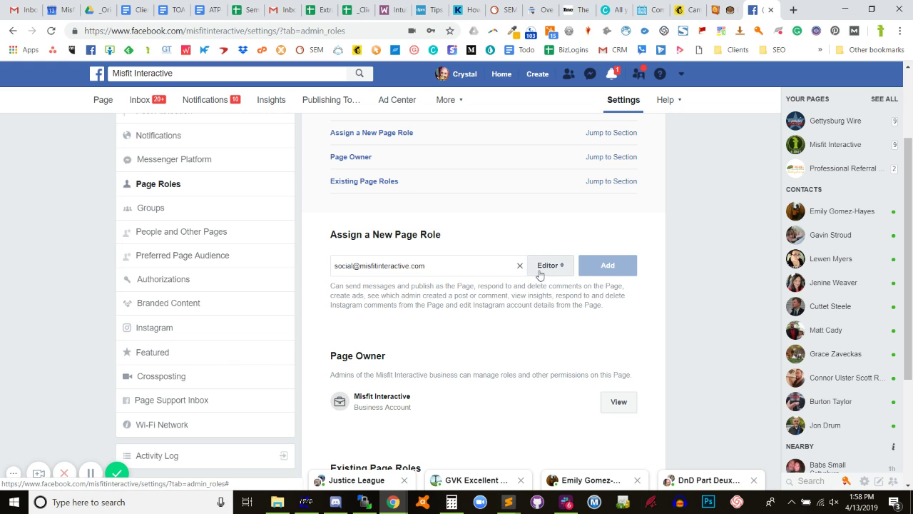
Give the new person the Admin role and send the page invitation.
left_click(540, 274)
left_click(548, 249)
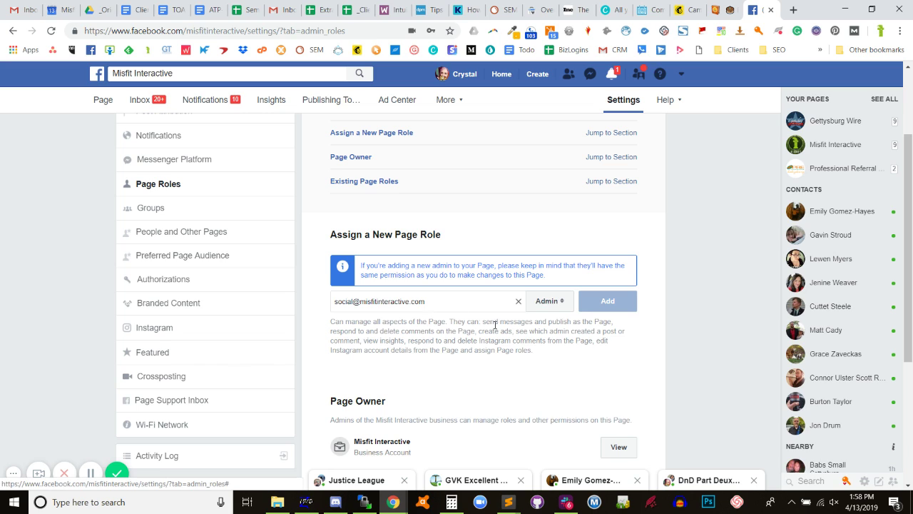
triple_click(377, 301)
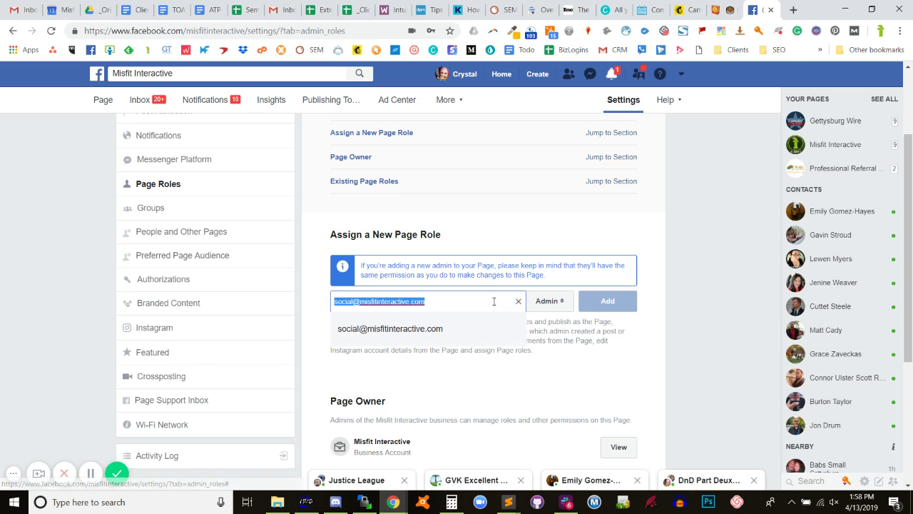
left_click(558, 306)
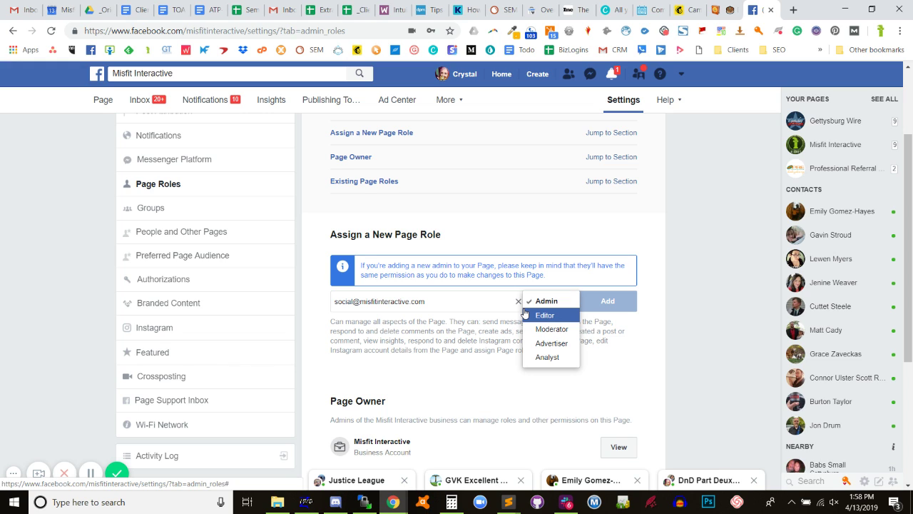
left_click(471, 328)
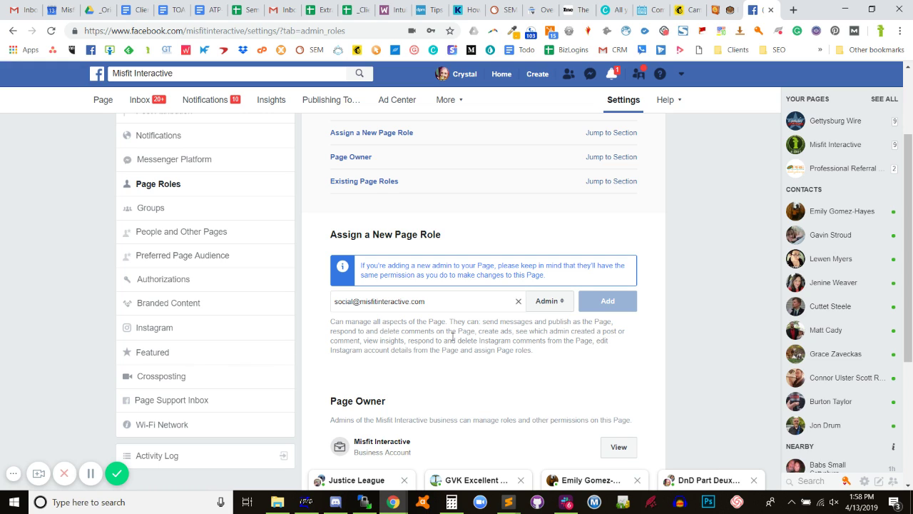
triple_click(493, 302)
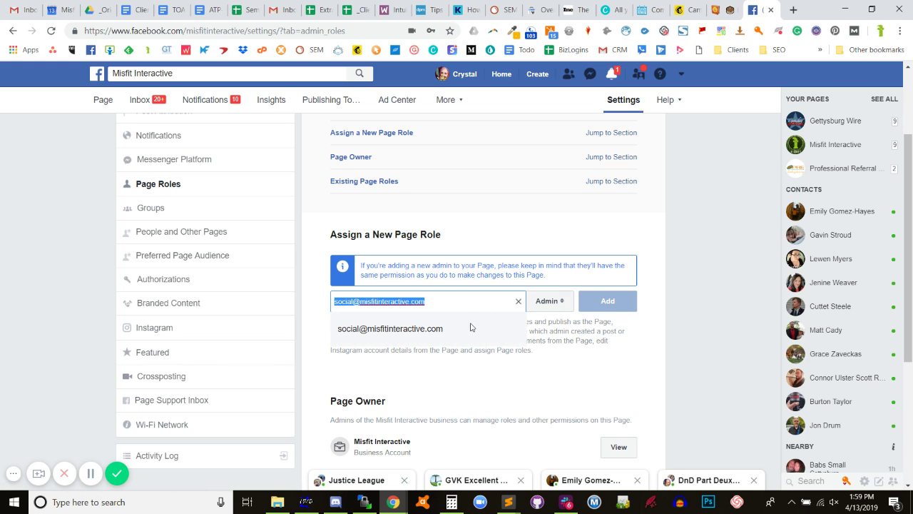
left_click(469, 327)
left_click(605, 301)
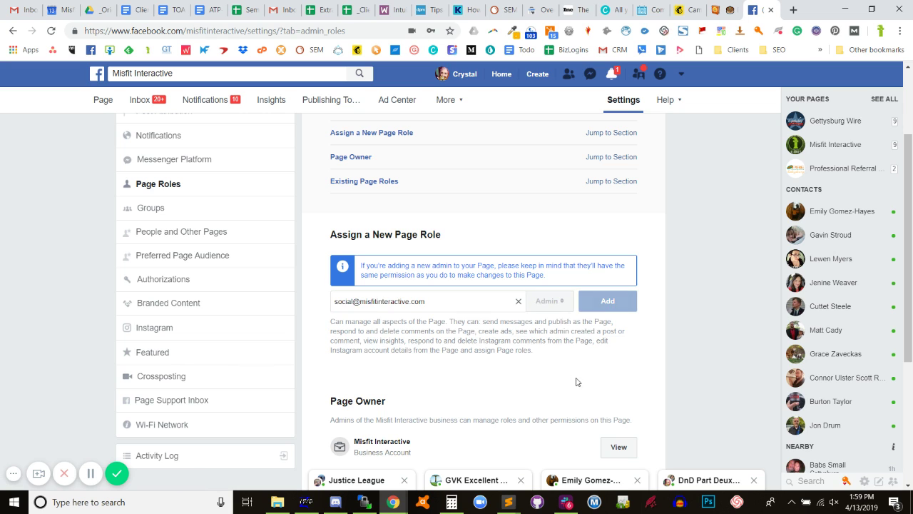
Scroll to Existing Page Roles and highlight the pending Admin invitation's e-mail address.
scroll(488, 358, "down", 3)
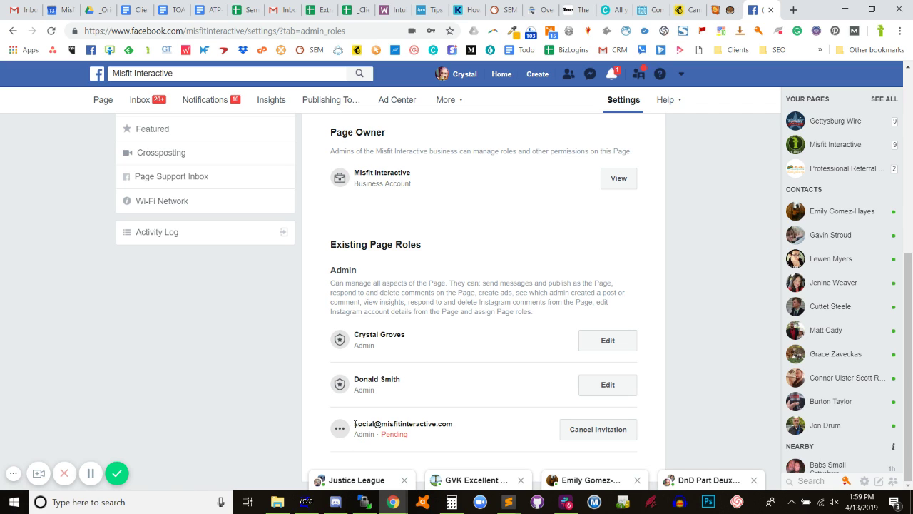
left_click_drag(354, 425, 460, 434)
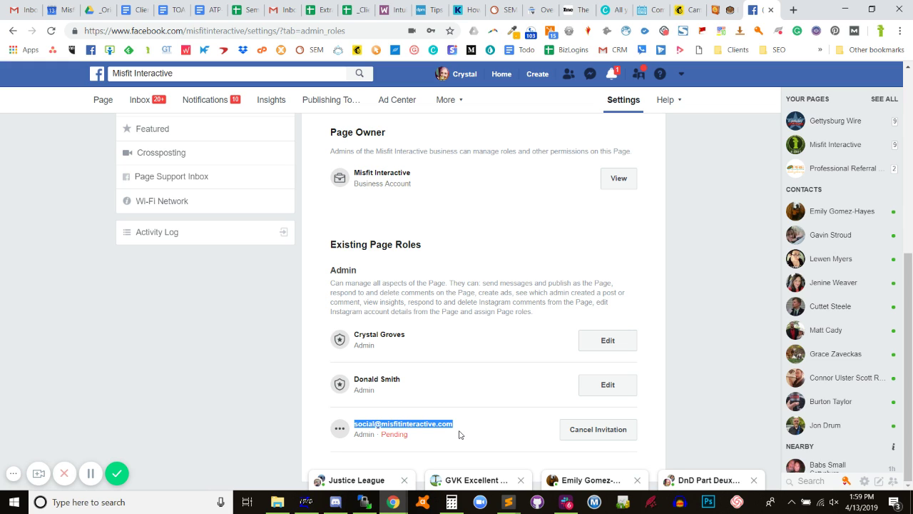
scroll(454, 428, "up", 5)
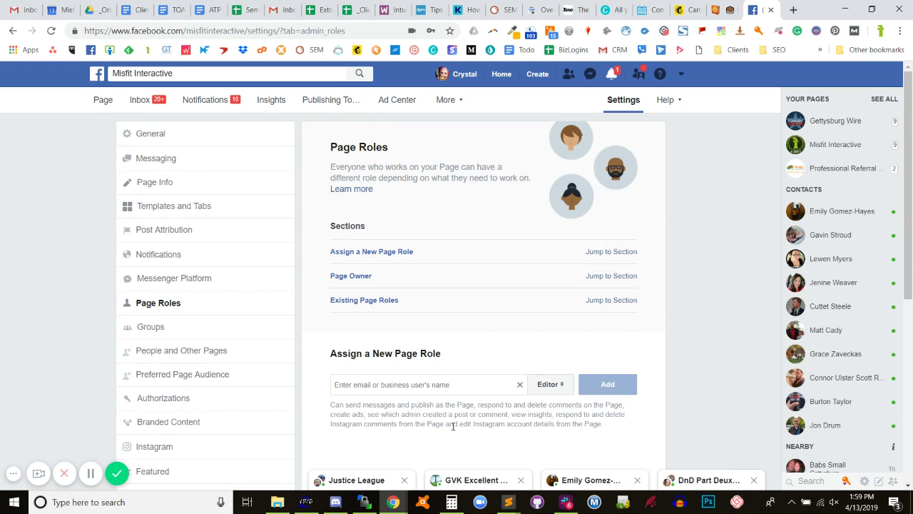
scroll(459, 370, "down", 1)
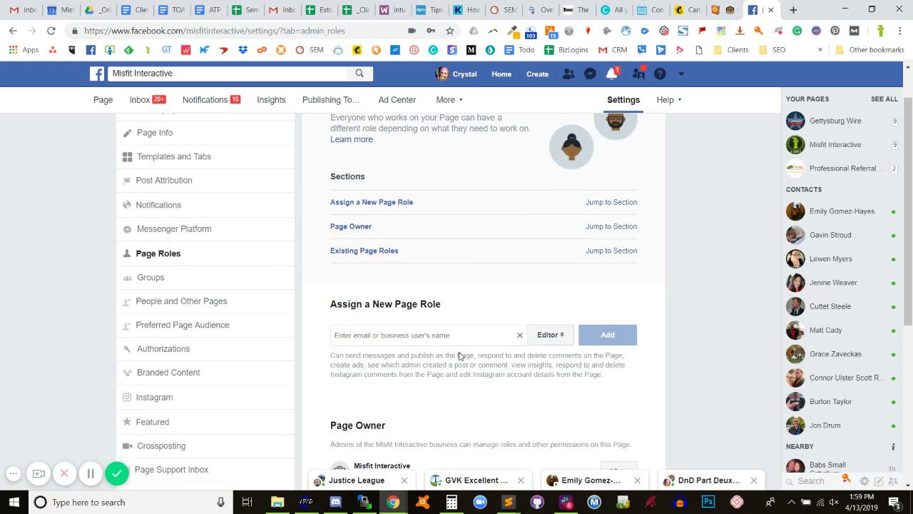
scroll(447, 355, "down", 2)
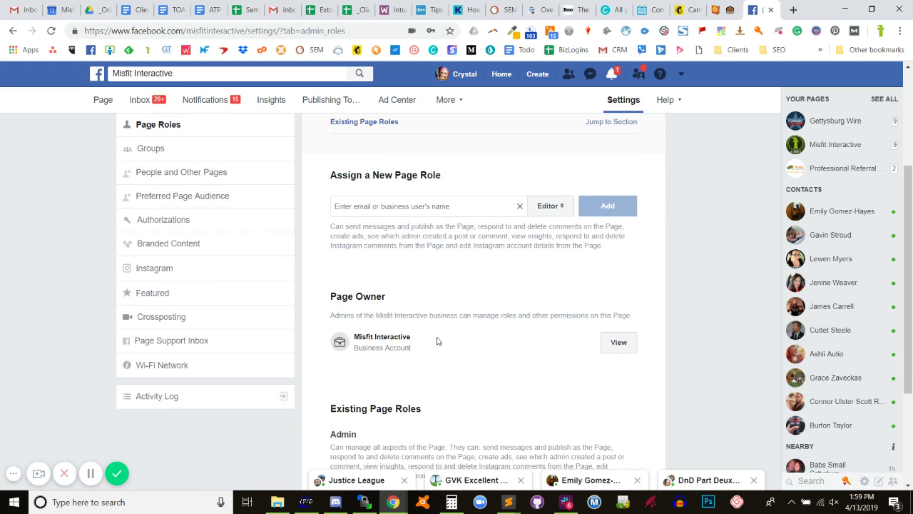
scroll(437, 340, "up", 1)
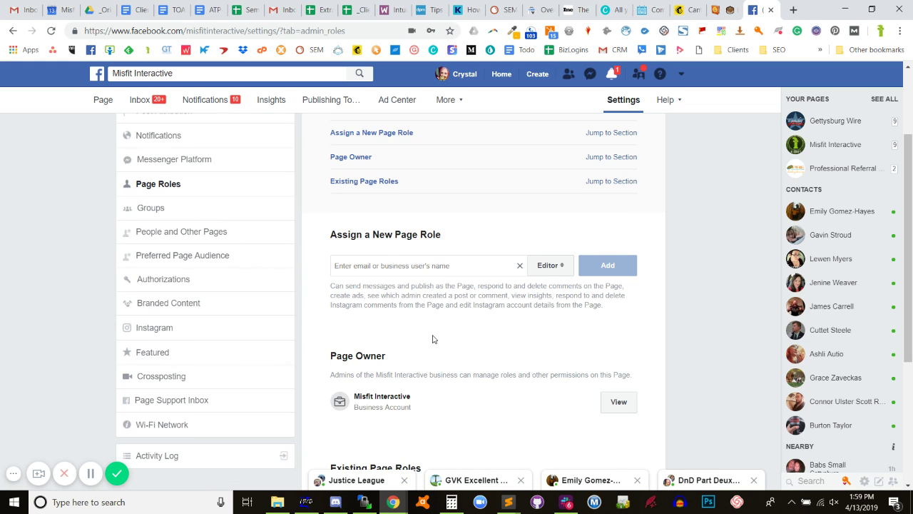
scroll(432, 339, "down", 4)
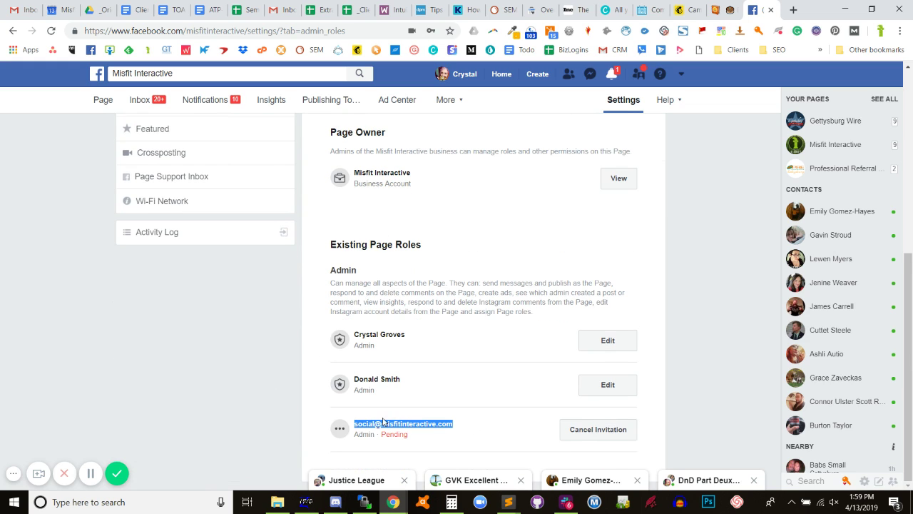
scroll(375, 397, "up", 6)
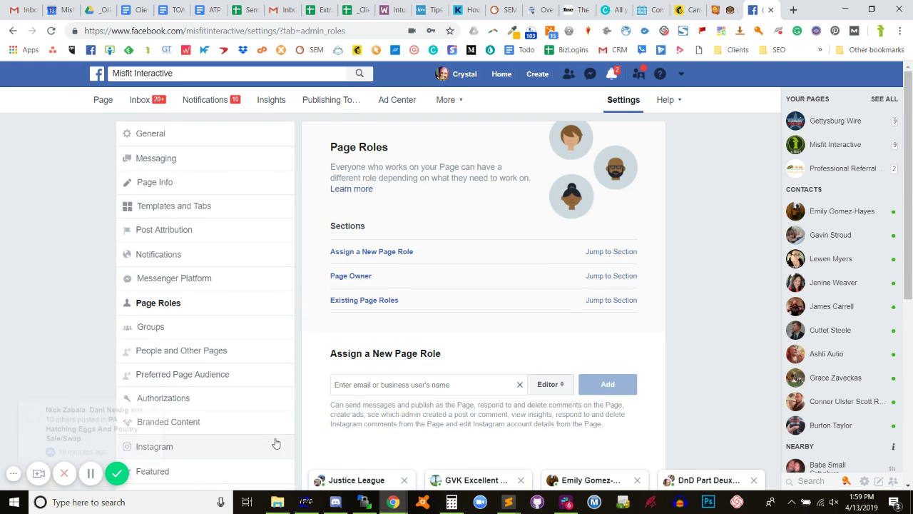
scroll(383, 347, "down", 1)
scroll(384, 350, "down", 5)
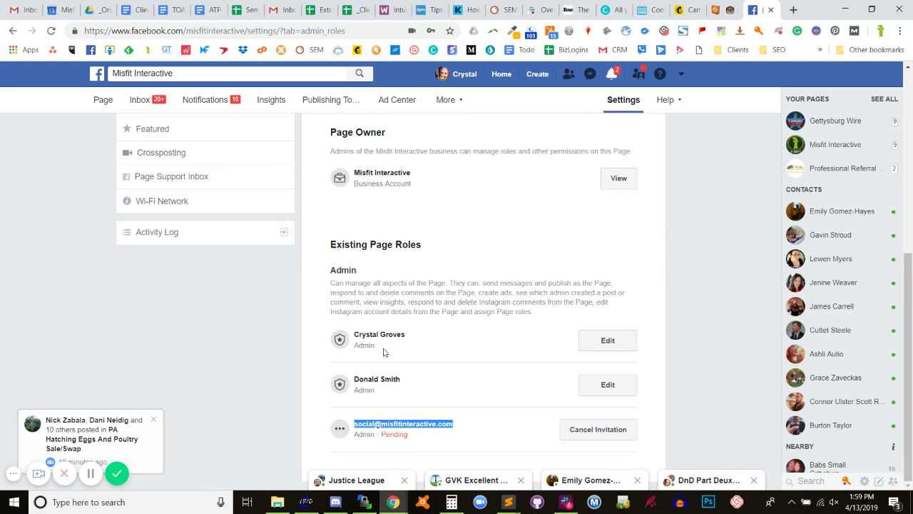
View the page owner's business, then go to business.facebook.com and decline saving the password.
left_click(622, 179)
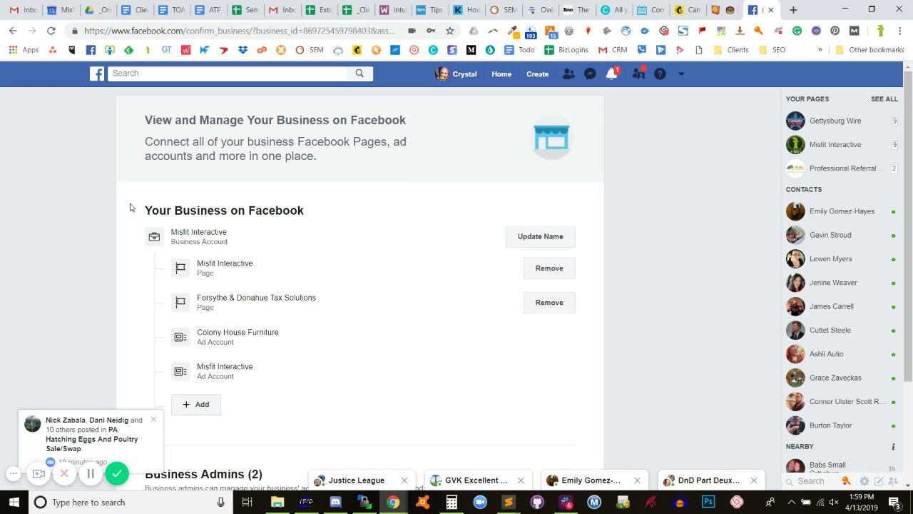
left_click(212, 30)
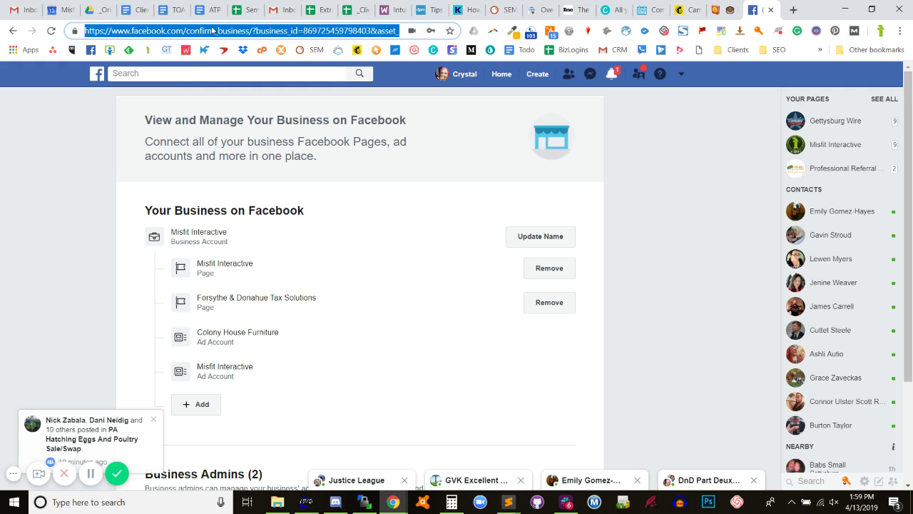
type("busiess")
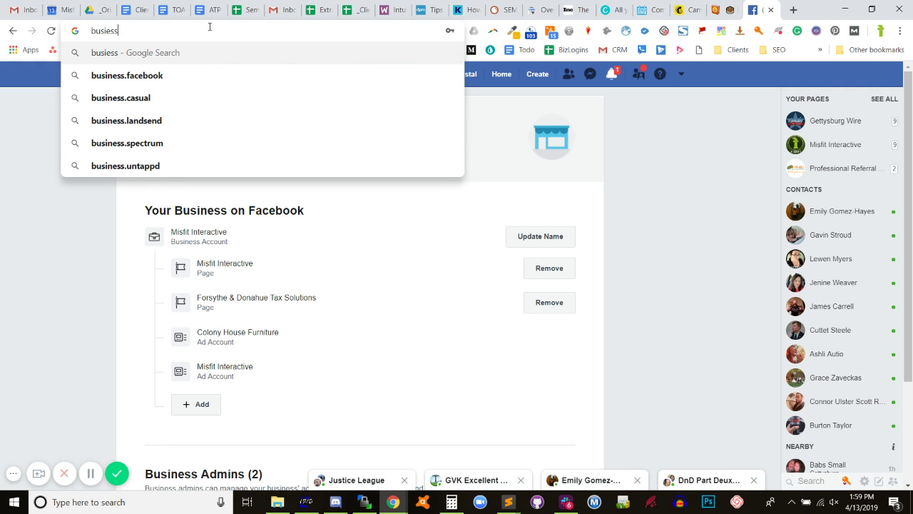
key("BackSpace")
key("BackSpace")
key("BackSpace")
type(".facebook.")
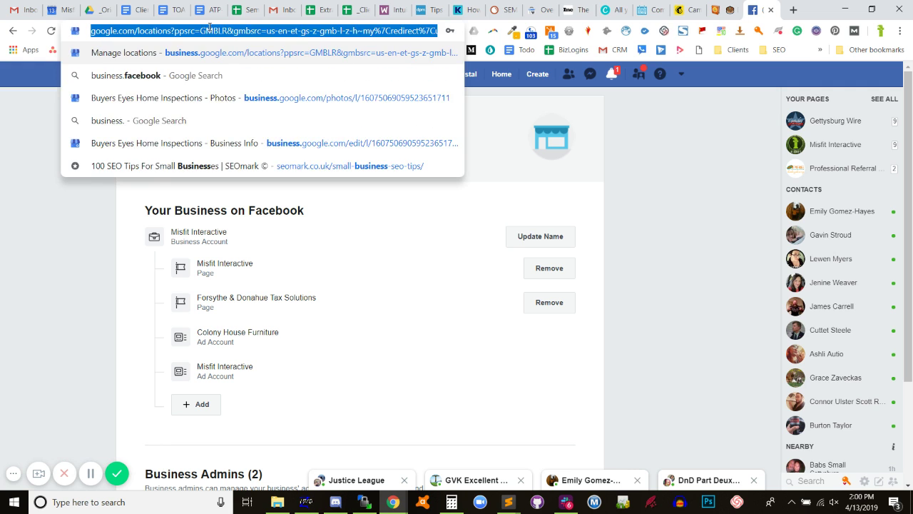
type("com")
key("Return")
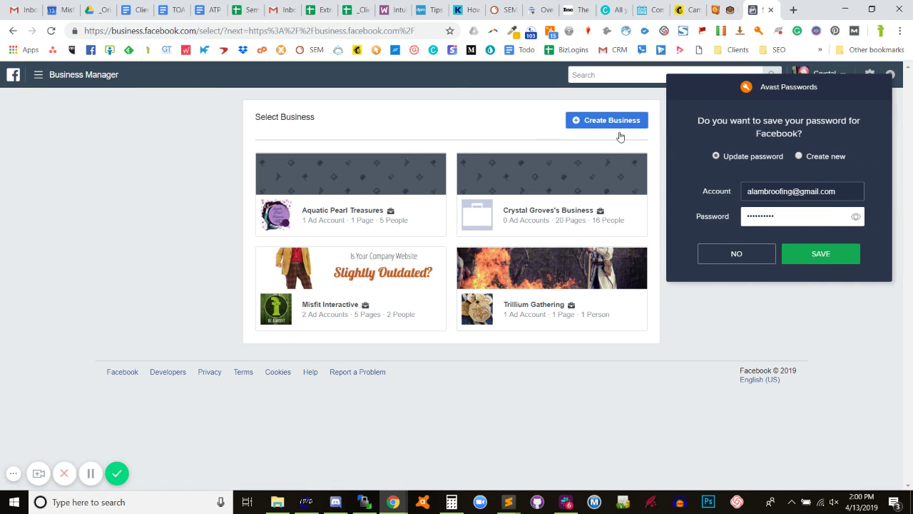
left_click(747, 256)
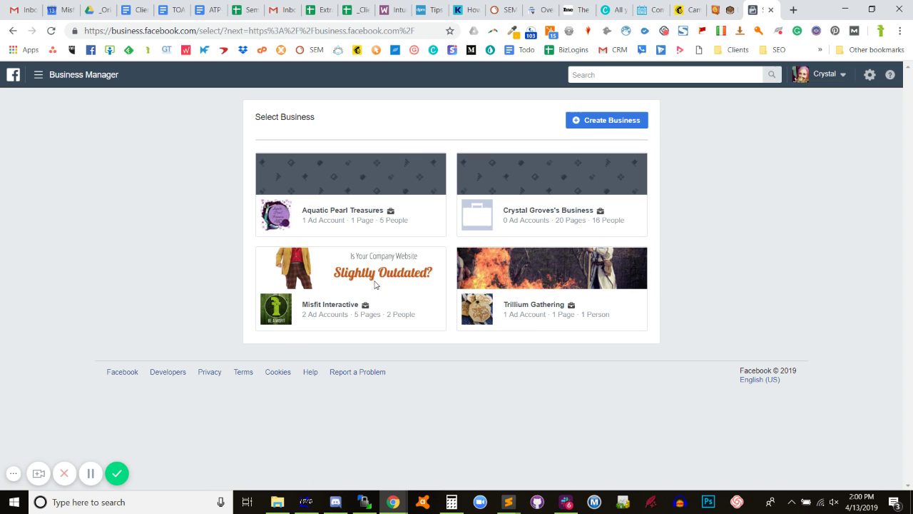
Open the Misfit Interactive business from the Select Business list.
left_click(332, 305)
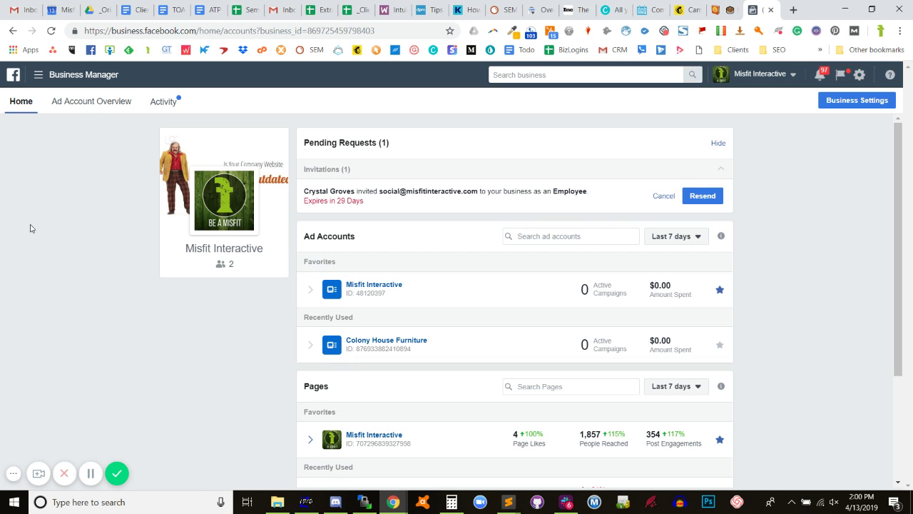
Browse all Business Manager tools, then highlight the pending employee invitation details.
left_click(40, 80)
left_click(100, 366)
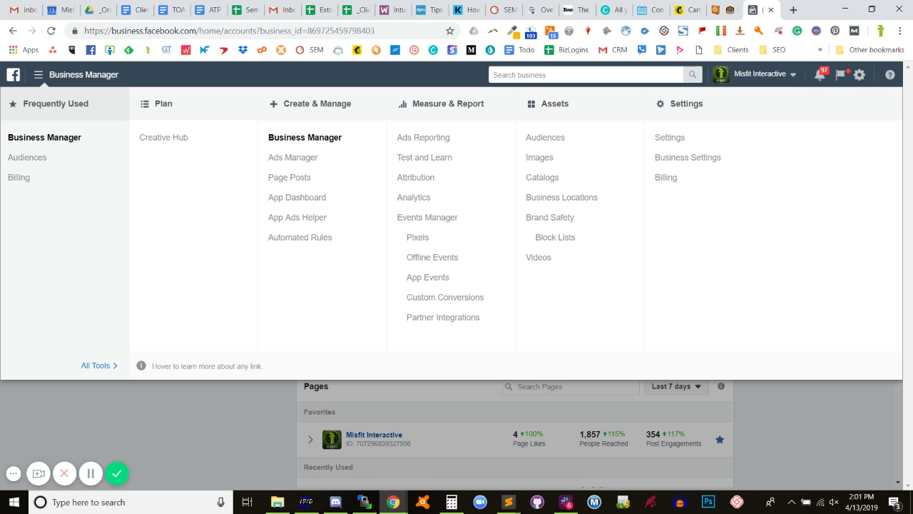
left_click(274, 447)
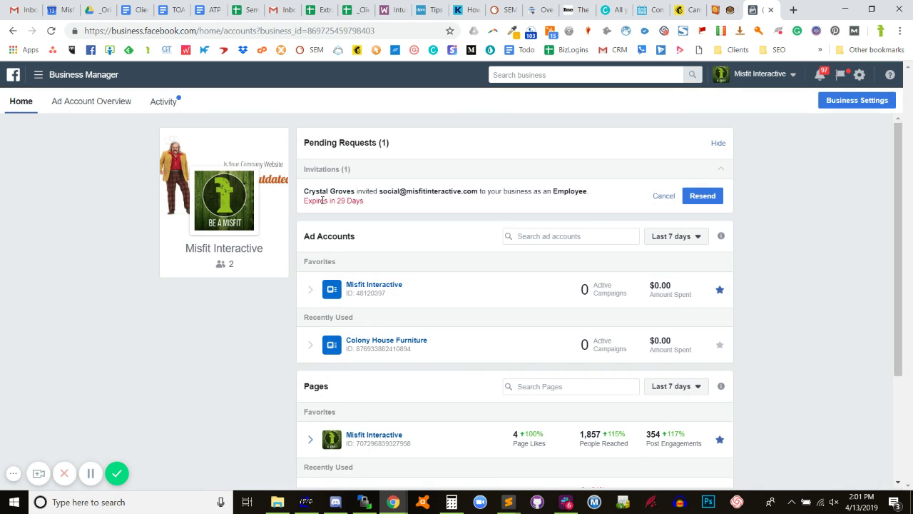
left_click_drag(347, 193, 401, 213)
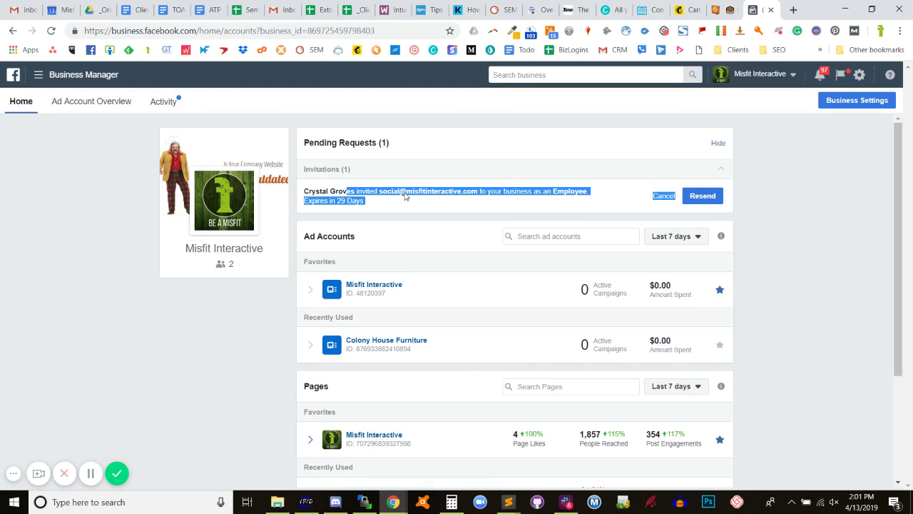
left_click(407, 206)
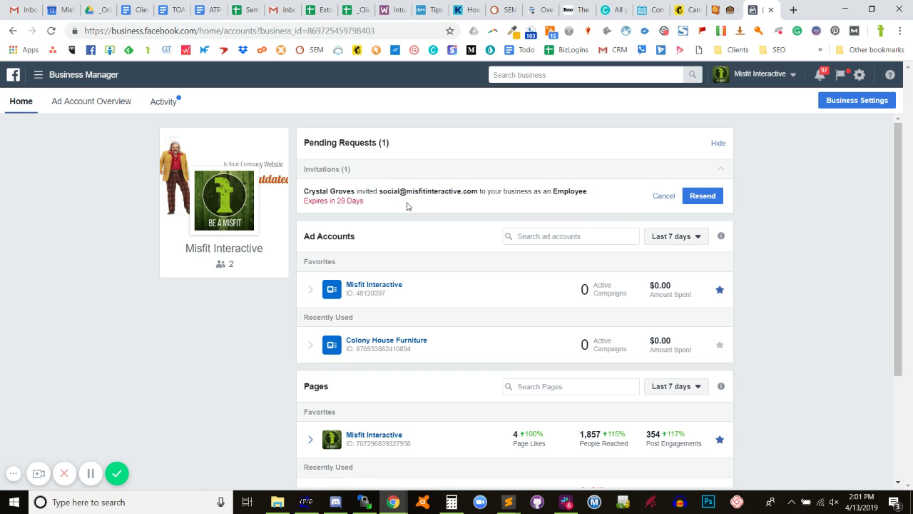
Expand the Colony House Furniture and Misfit Interactive ad account campaign lists.
scroll(343, 208, "down", 1)
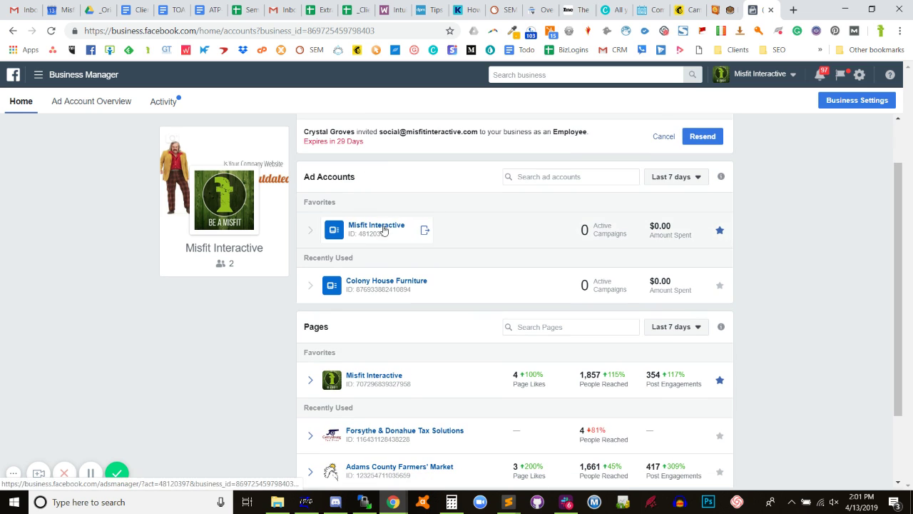
left_click(309, 291)
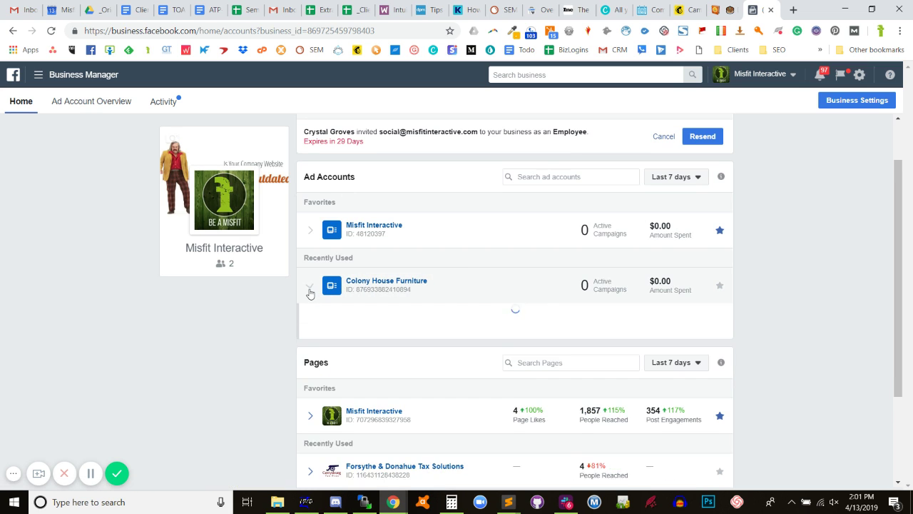
scroll(309, 289, "down", 5)
scroll(310, 287, "up", 5)
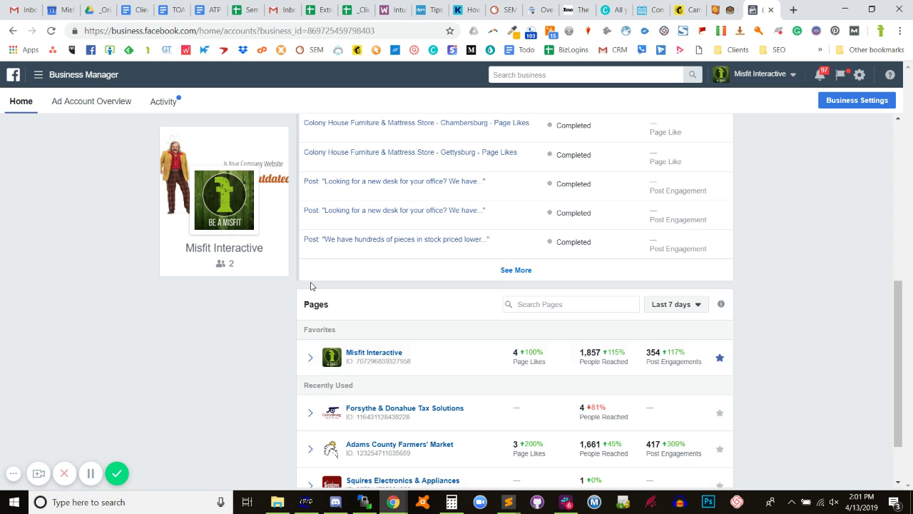
scroll(312, 287, "up", 1)
left_click(311, 289)
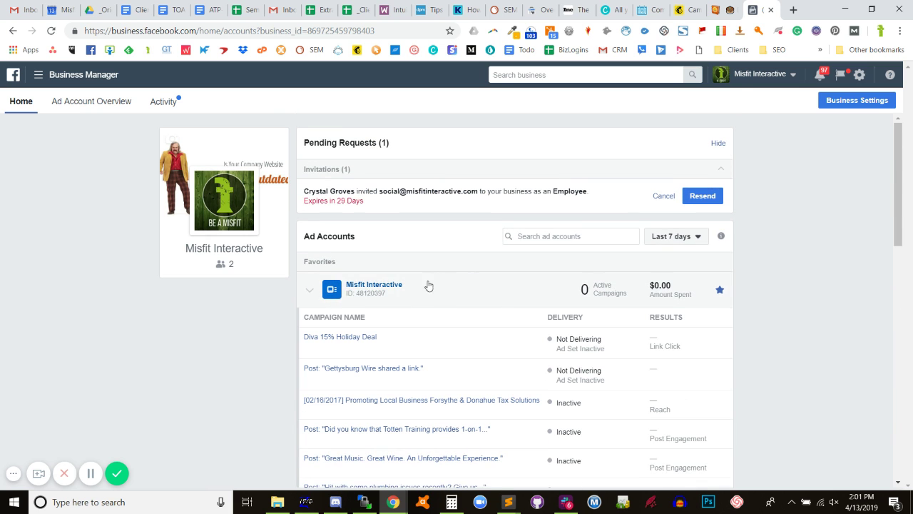
scroll(359, 339, "down", 4)
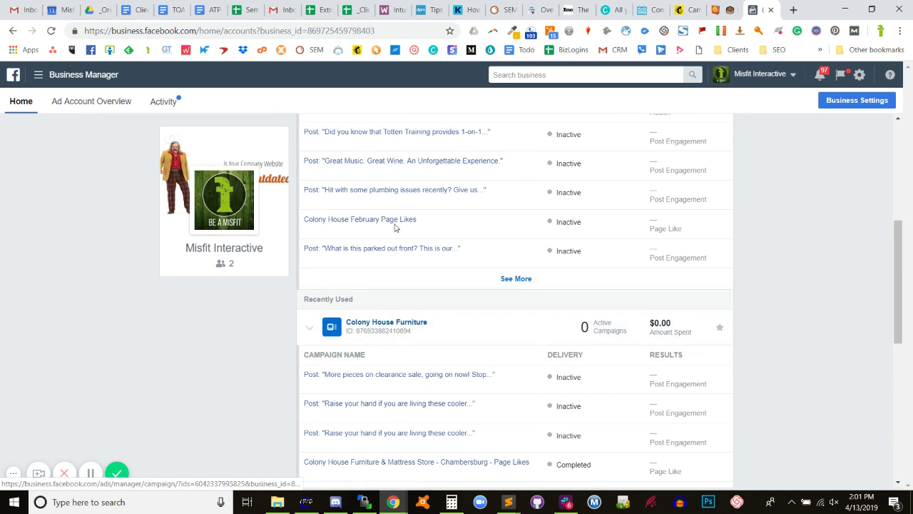
scroll(404, 184, "up", 3)
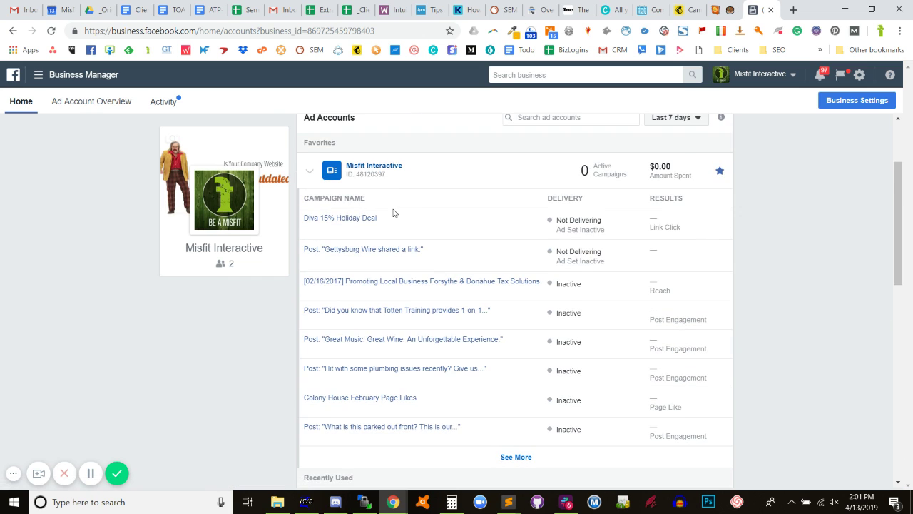
scroll(393, 212, "up", 2)
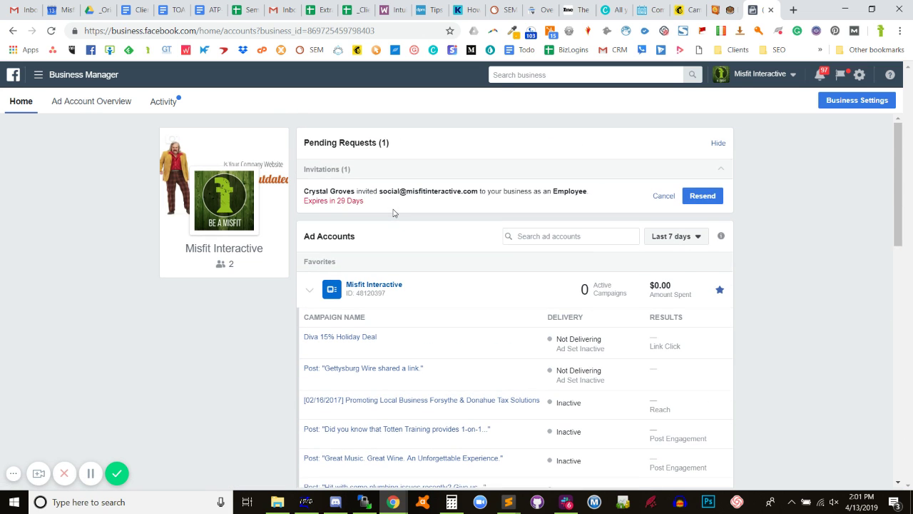
left_click(39, 80)
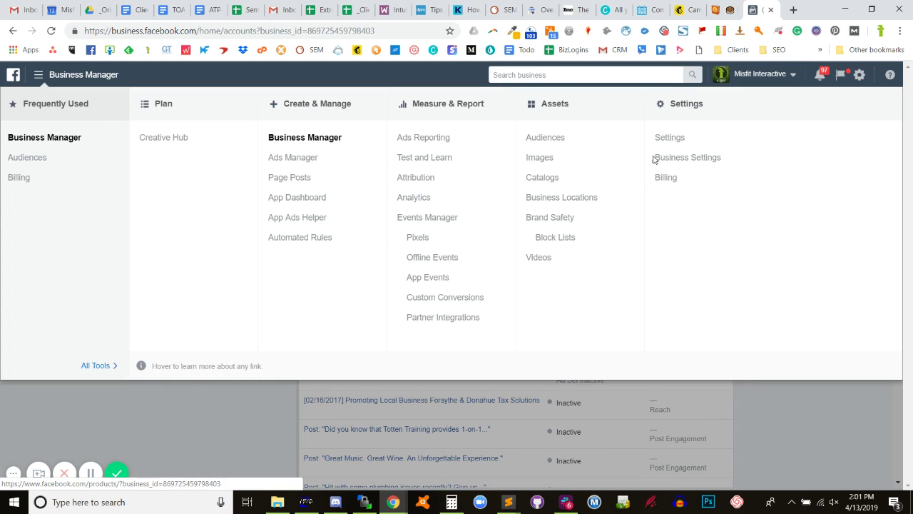
Switch the ad account settings to the Misfit Interactive account.
left_click(669, 138)
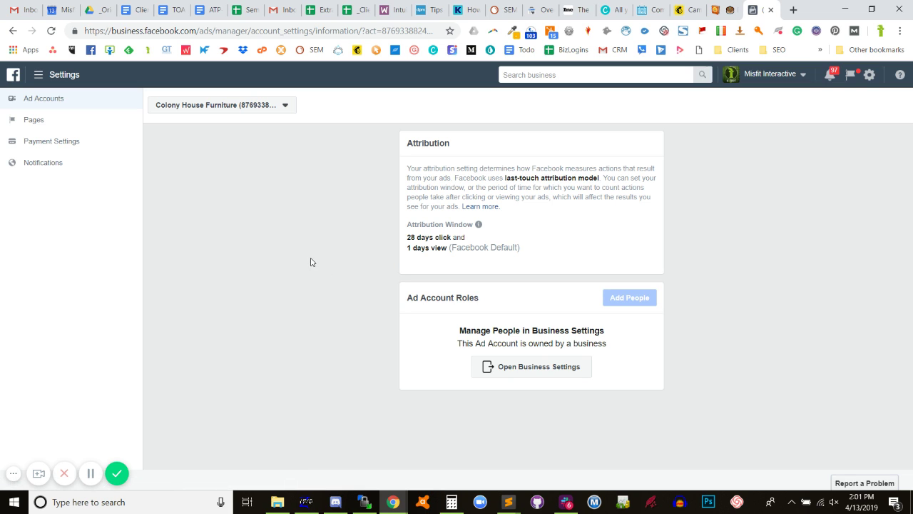
left_click(206, 105)
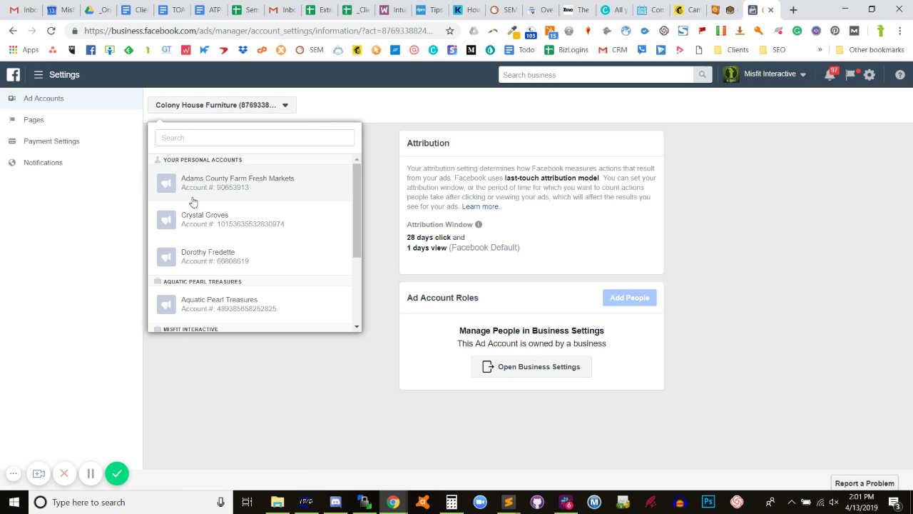
scroll(206, 269, "down", 3)
left_click(204, 268)
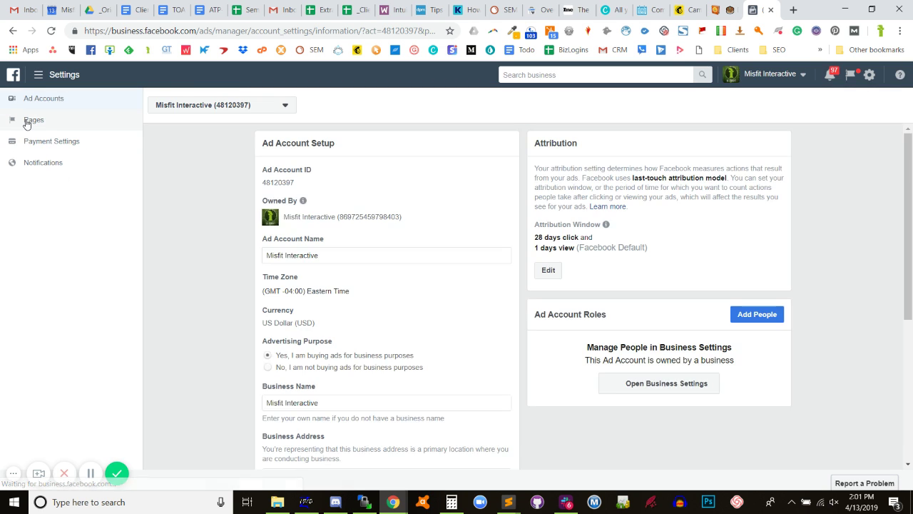
Review the account's Pages, Payment Settings and Notifications, then return to Ad Account Setup.
left_click(26, 122)
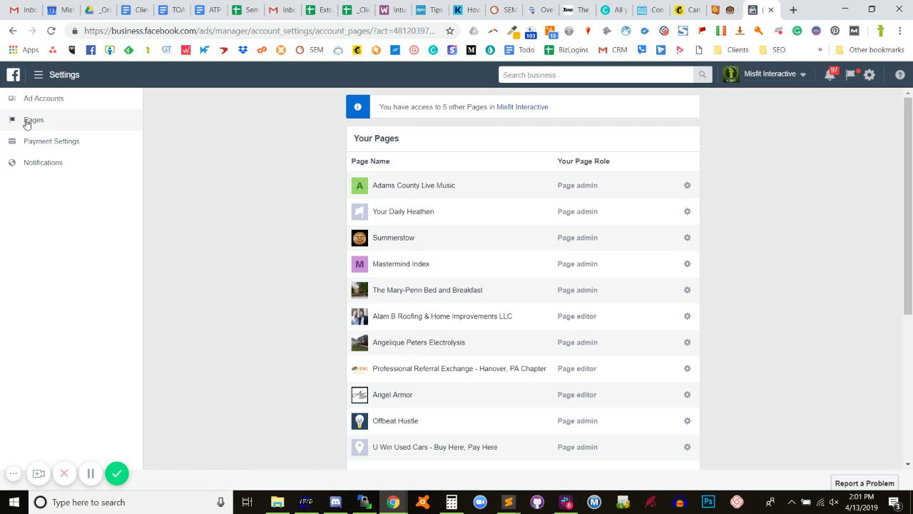
scroll(490, 287, "down", 3)
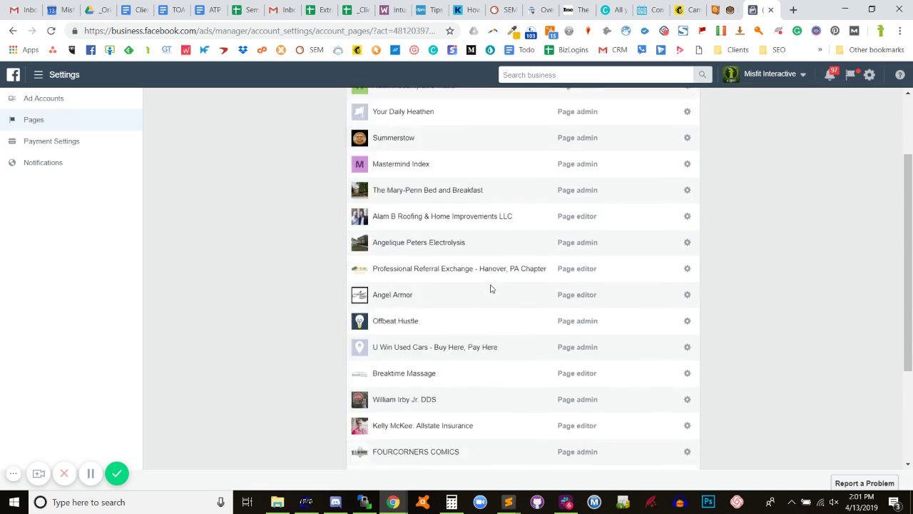
scroll(489, 285, "up", 3)
left_click(81, 145)
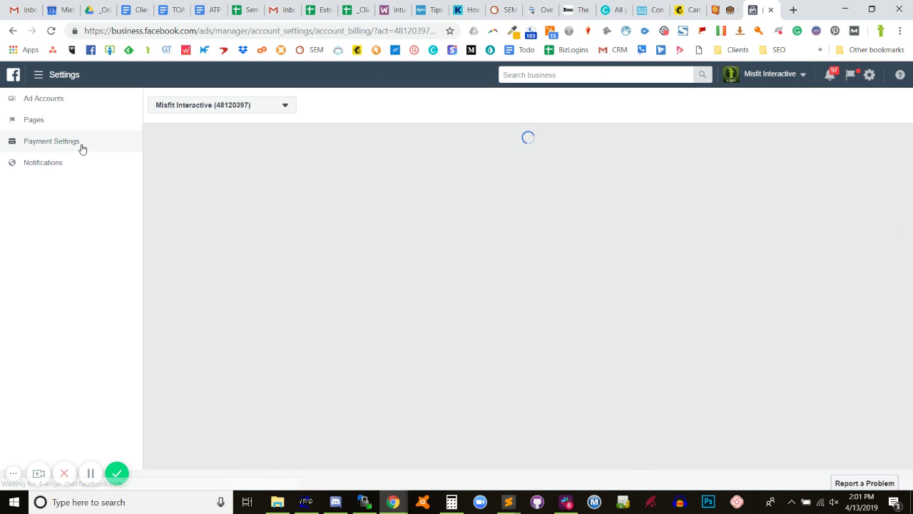
scroll(222, 179, "down", 1)
scroll(222, 179, "up", 1)
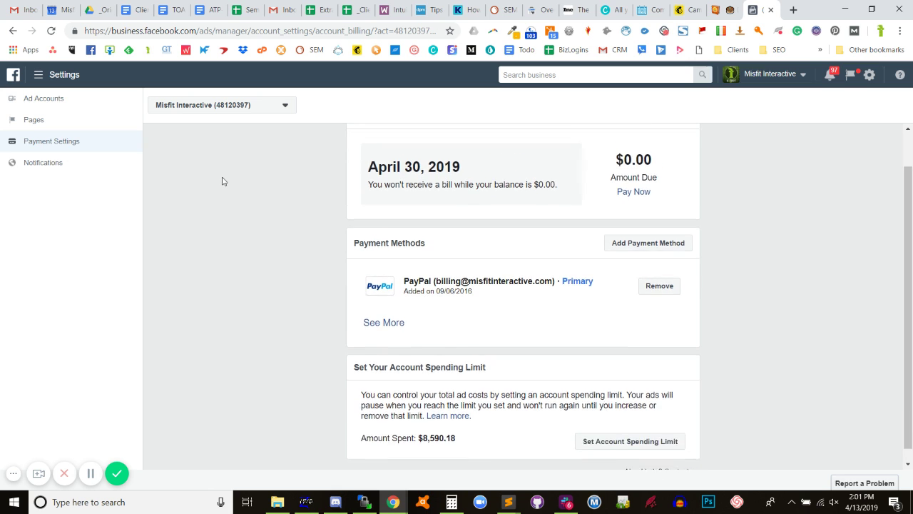
left_click(32, 166)
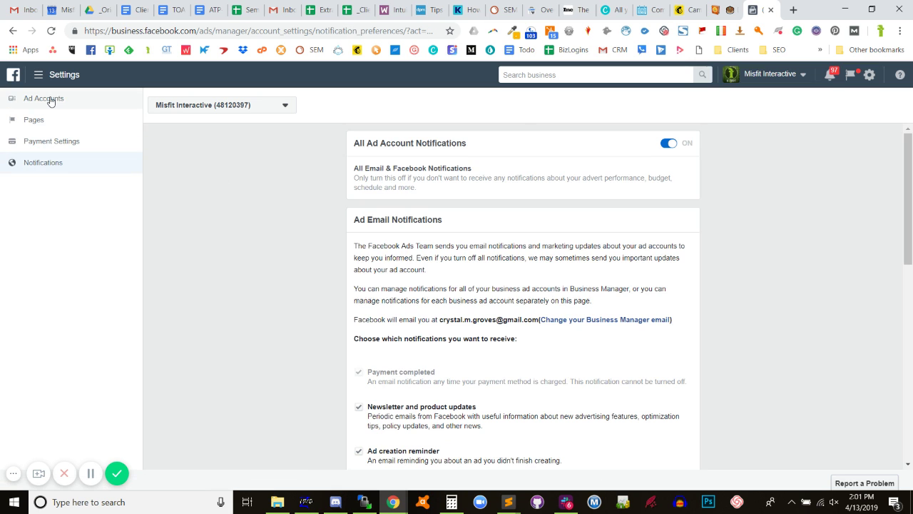
left_click(43, 99)
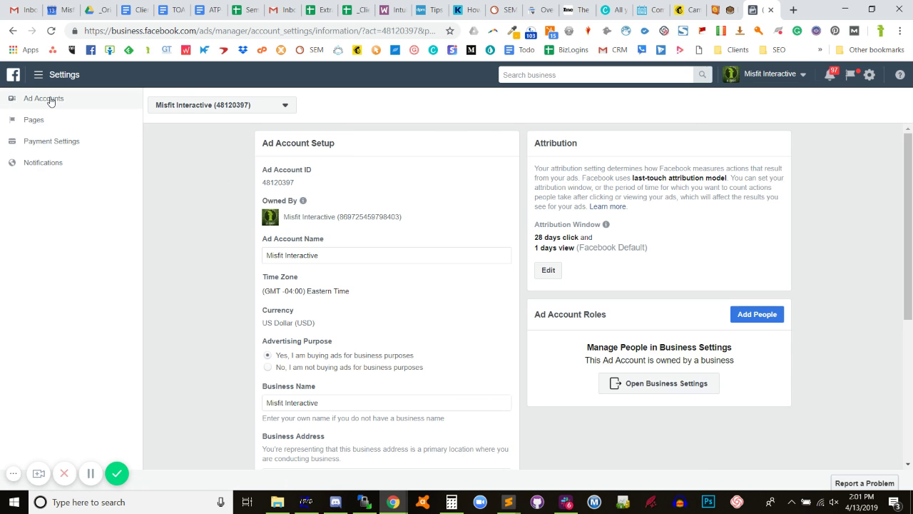
Expand the Business Manager navigation to show all tools.
left_click(193, 104)
left_click(66, 77)
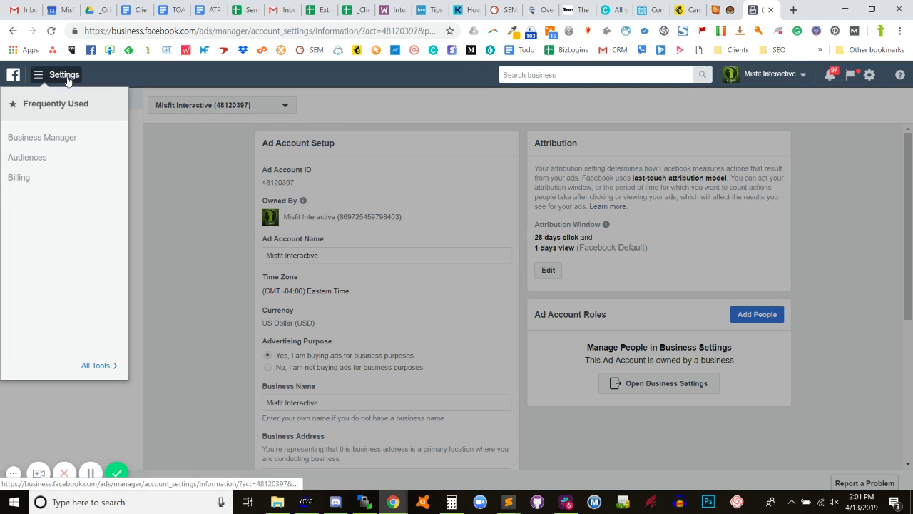
left_click(95, 365)
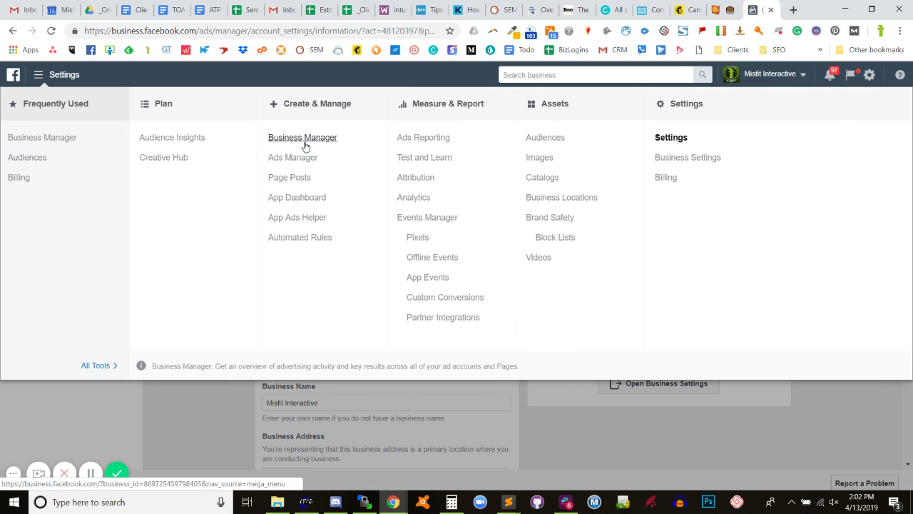
Check the campaigns in Ads Manager, then view the Business Manager Ad Account Overview.
left_click(296, 157)
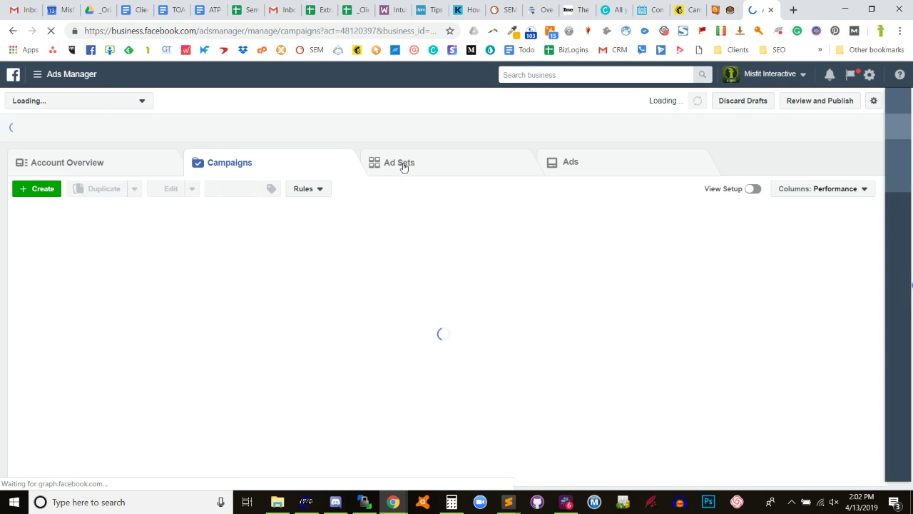
left_click(39, 77)
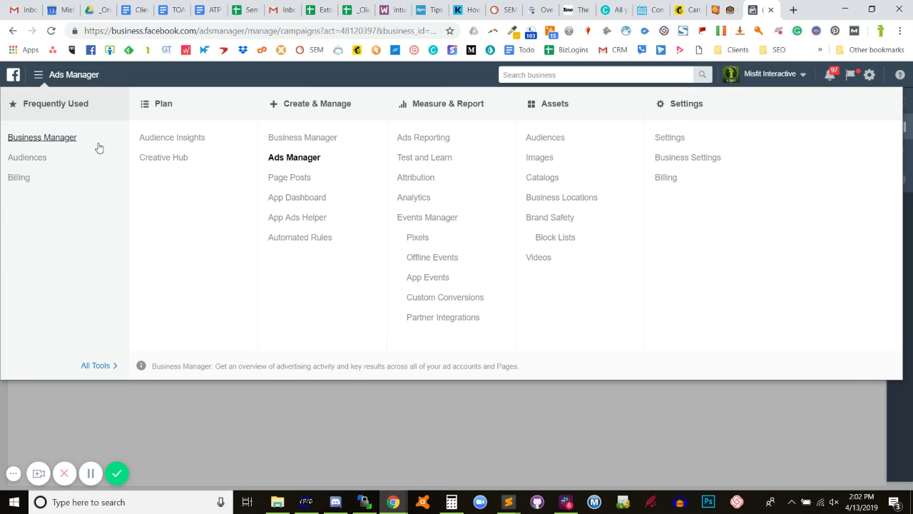
left_click(86, 140)
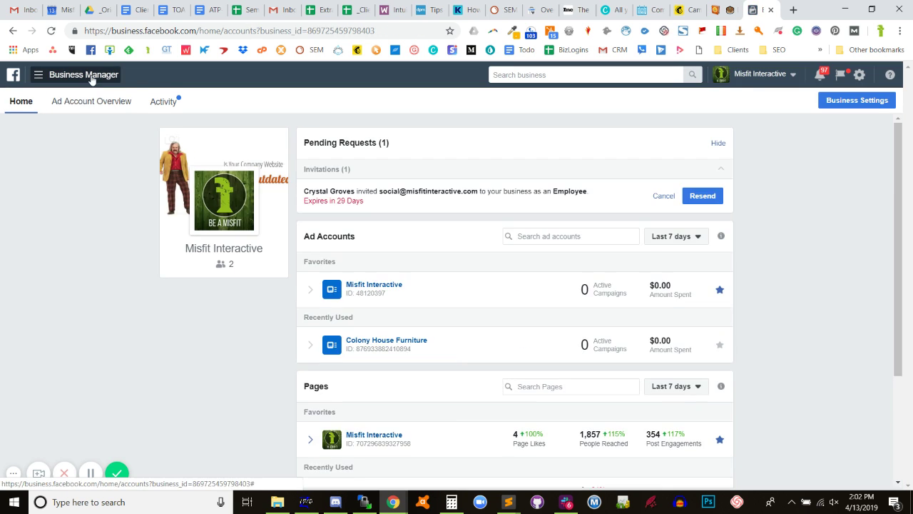
left_click(85, 102)
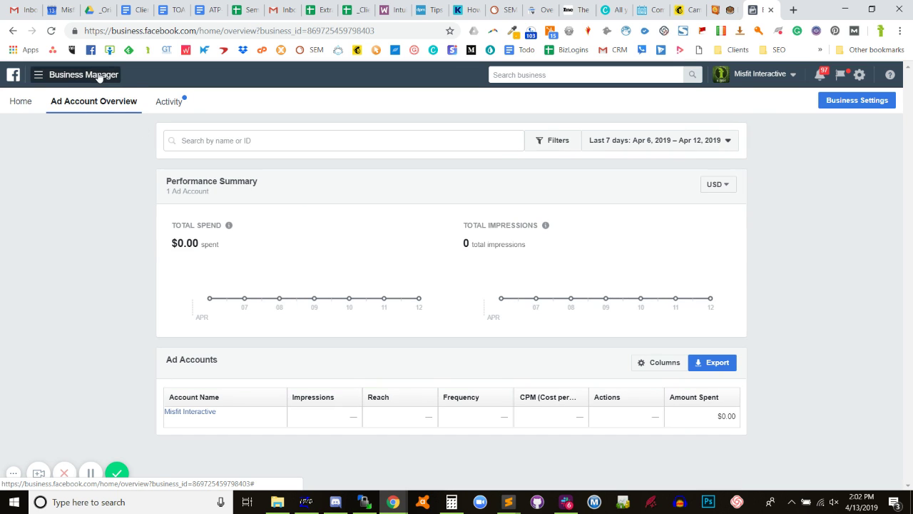
Return to the Business Manager home and open Business Settings from All Tools.
left_click(102, 75)
left_click(69, 140)
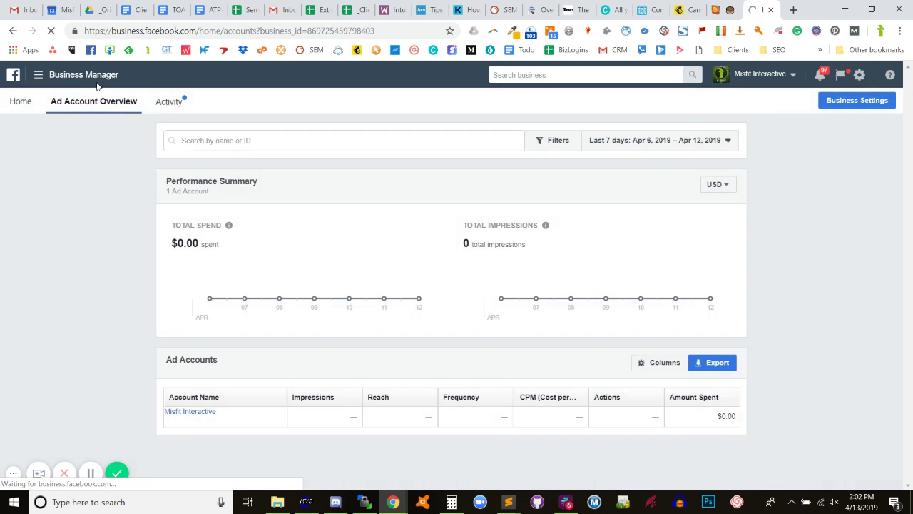
left_click(95, 77)
left_click(94, 363)
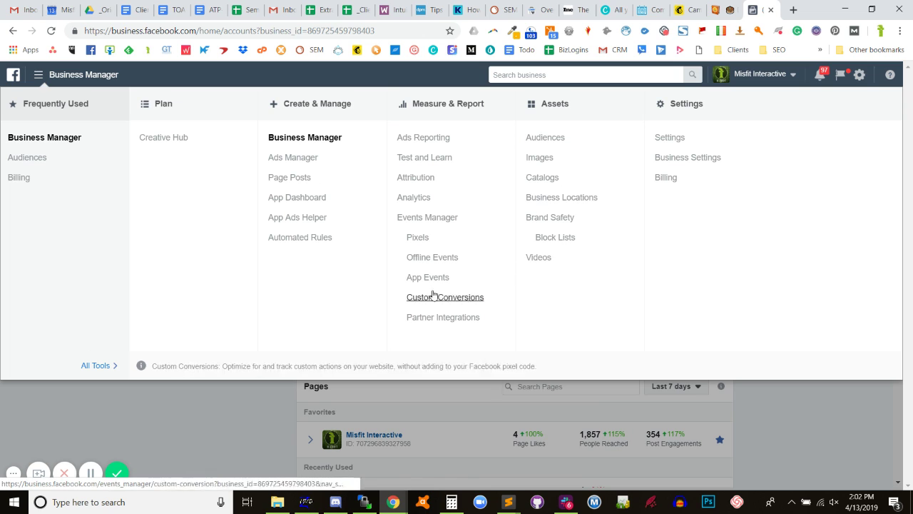
left_click(686, 159)
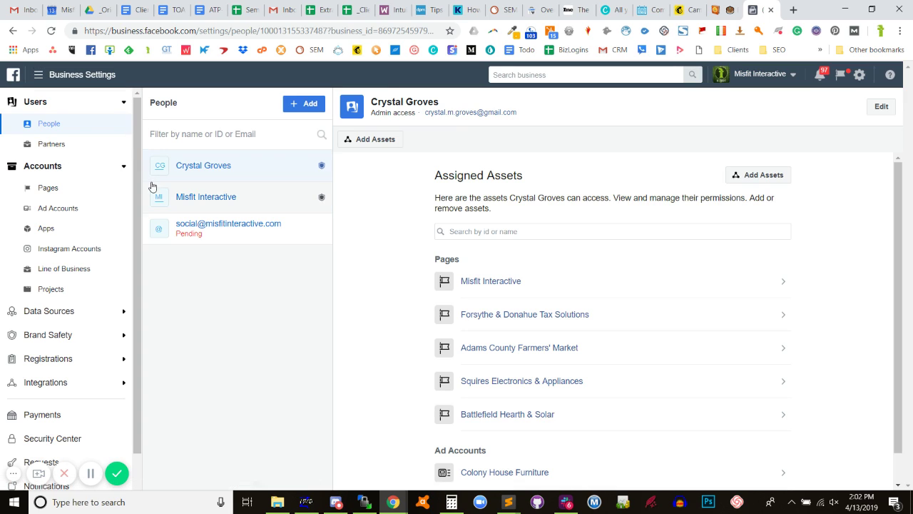
Check each user's assigned assets under People, including the pending invitation, then view Partners.
scroll(414, 225, "down", 1)
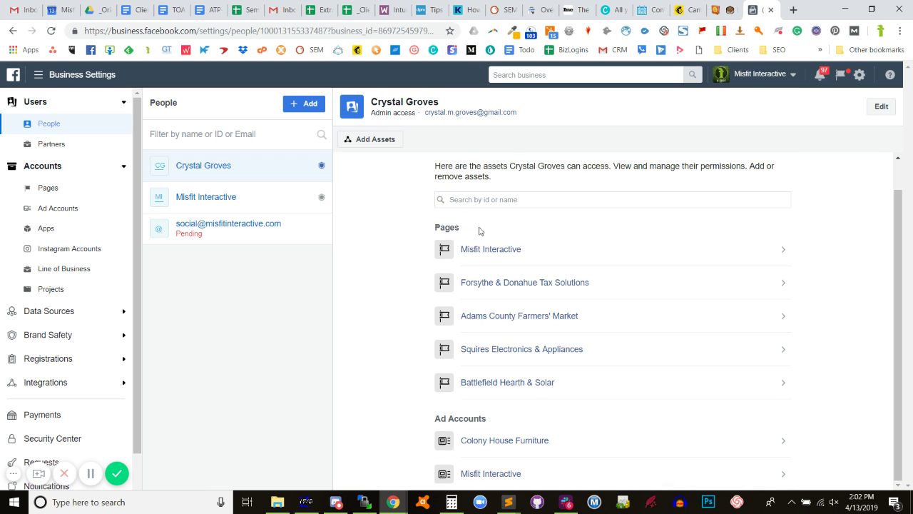
scroll(497, 406, "up", 1)
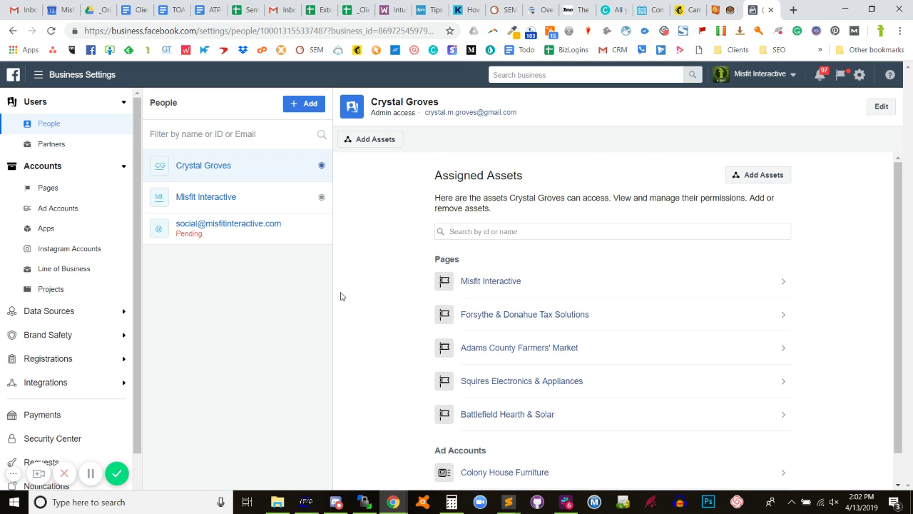
left_click(203, 208)
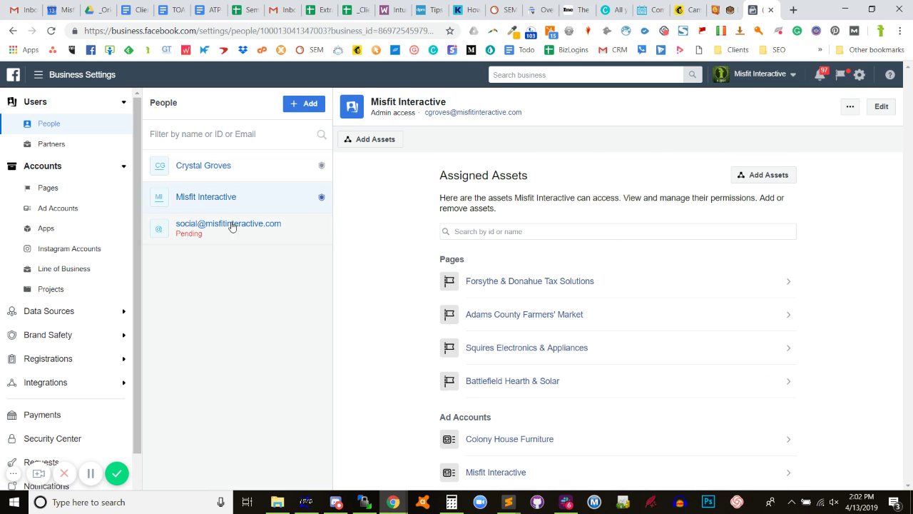
left_click(231, 225)
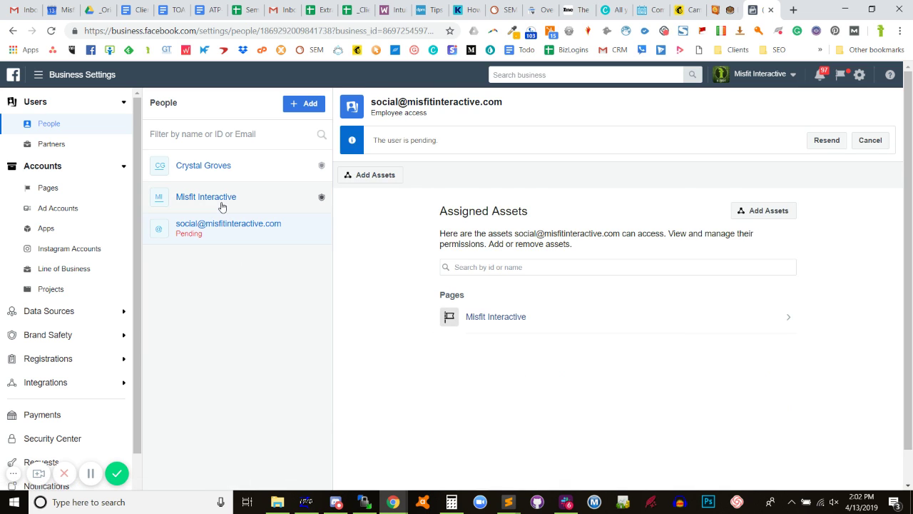
left_click(220, 202)
left_click(215, 173)
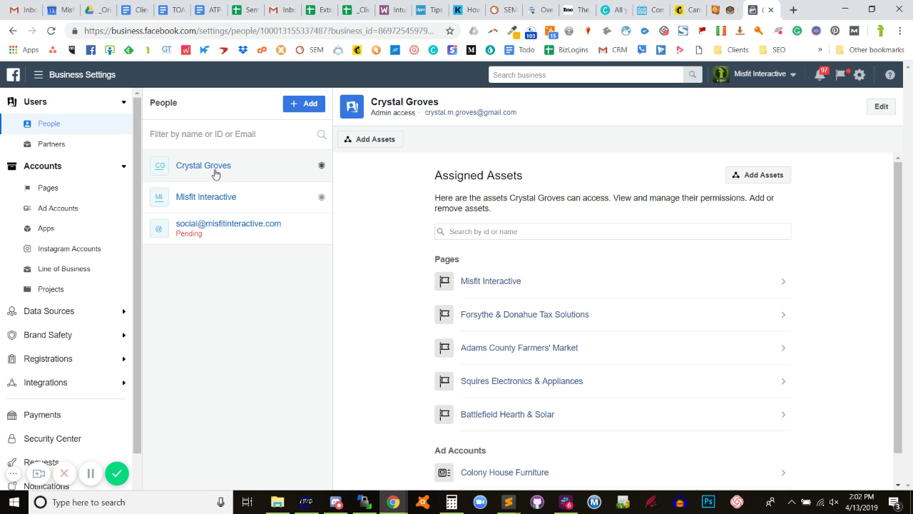
left_click(204, 198)
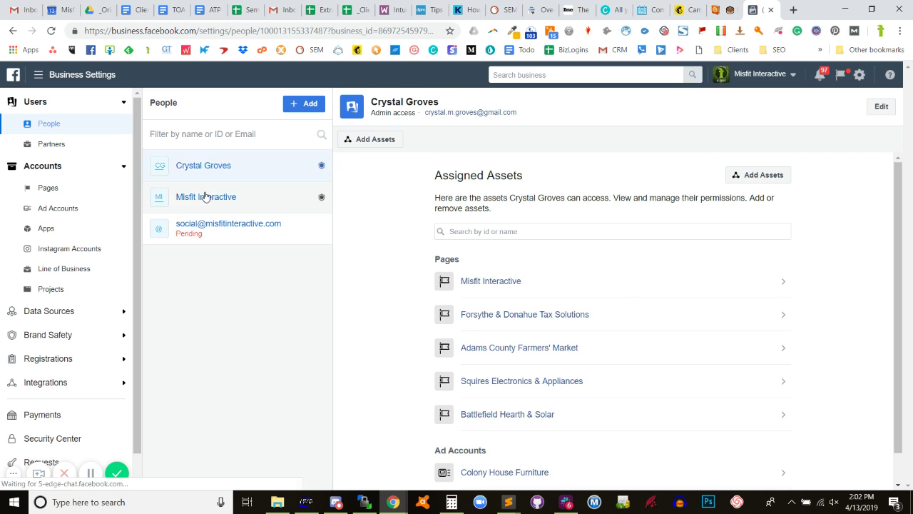
left_click(223, 228)
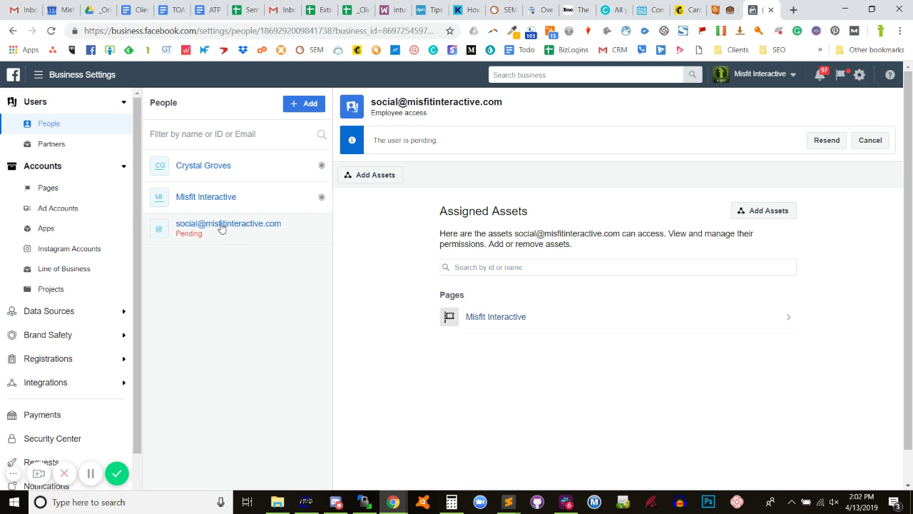
left_click(52, 147)
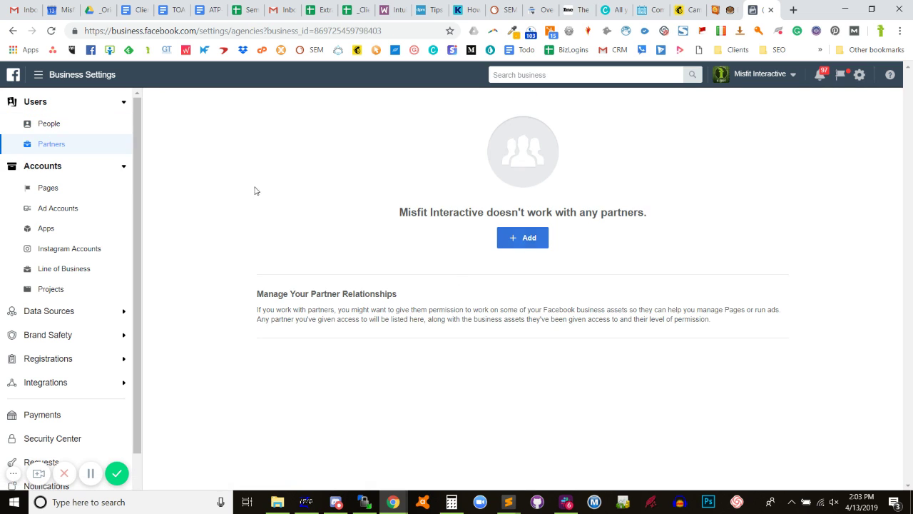
List the business's Pages and view who has access to Battlefield Hearth & Solar.
scroll(33, 235, "down", 1)
scroll(33, 243, "up", 1)
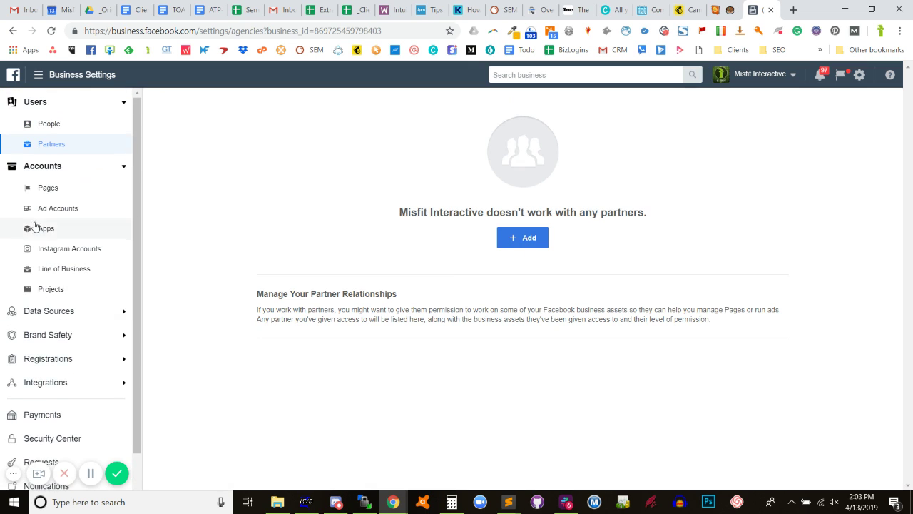
left_click(48, 187)
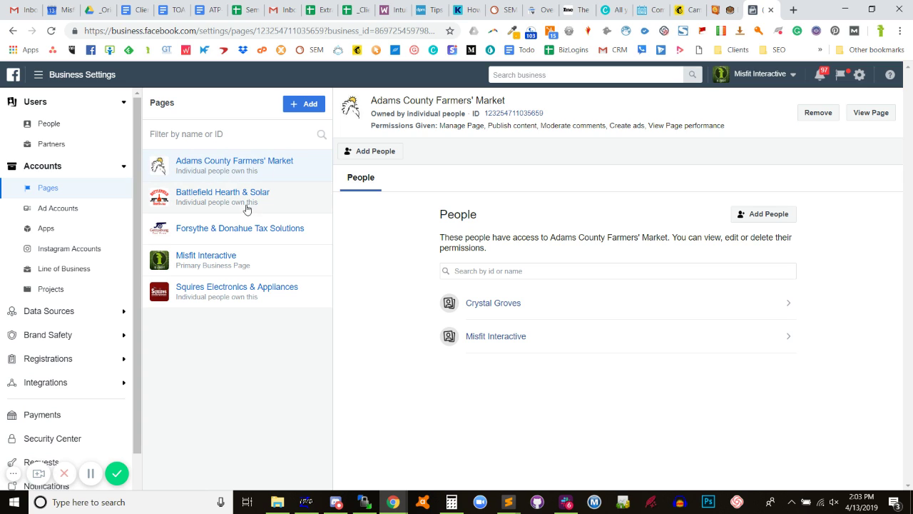
left_click(239, 204)
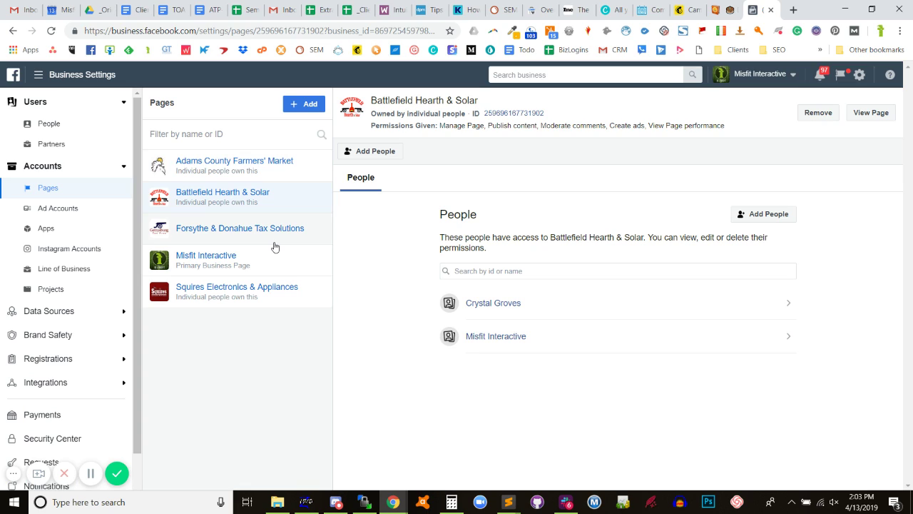
View Misfit Interactive's people and open Invite People with Employee access on, Admin off.
left_click(519, 269)
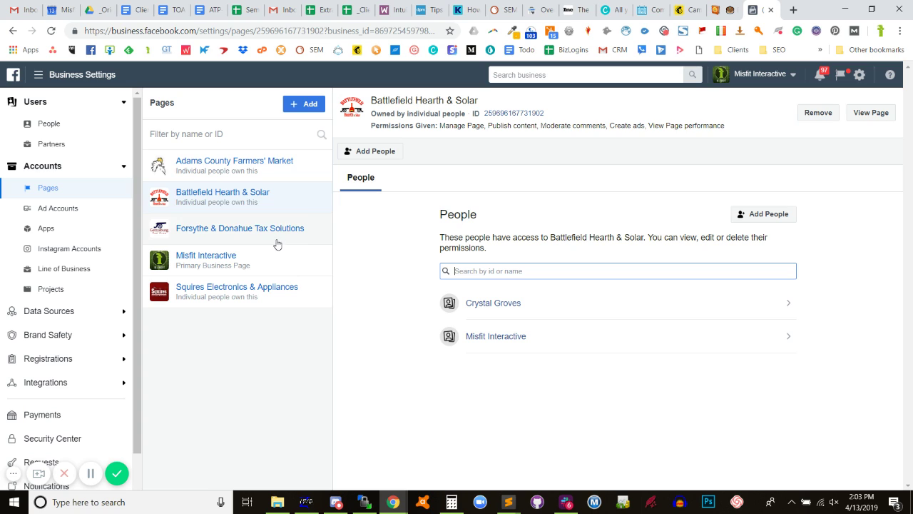
left_click(220, 274)
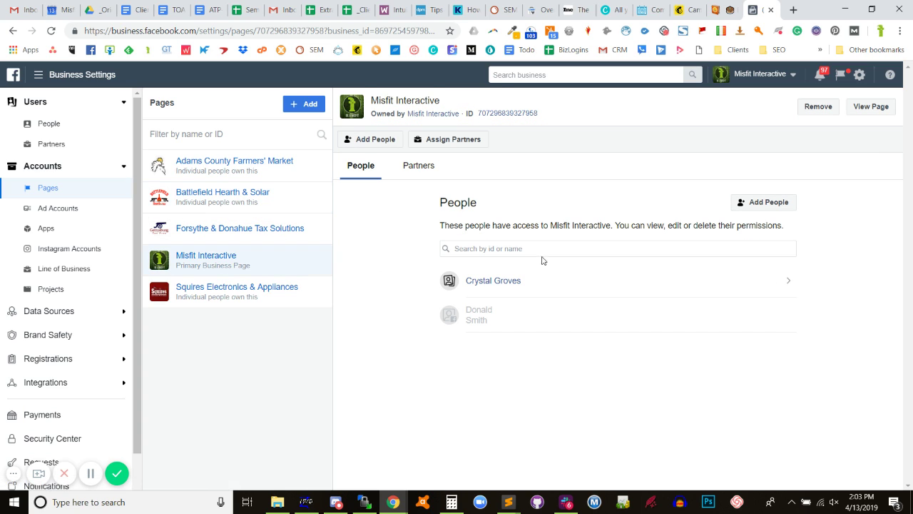
mouse_move(489, 309)
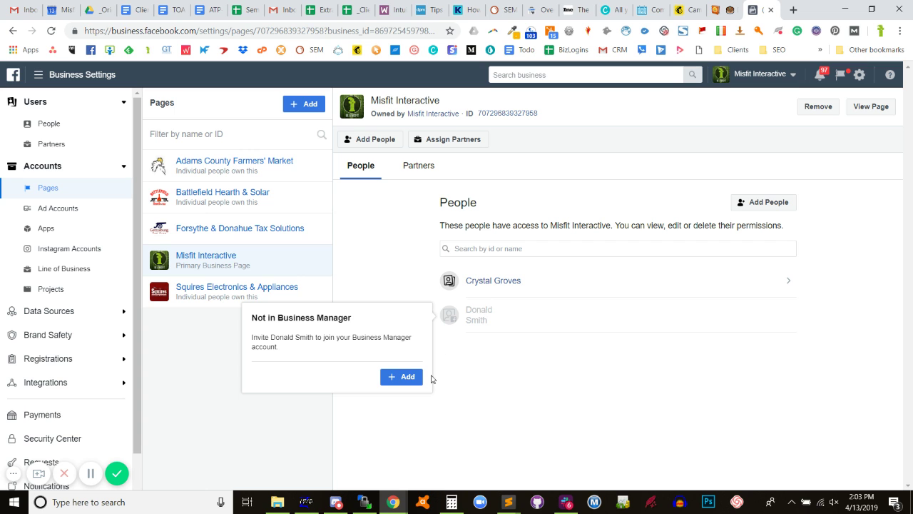
left_click(409, 381)
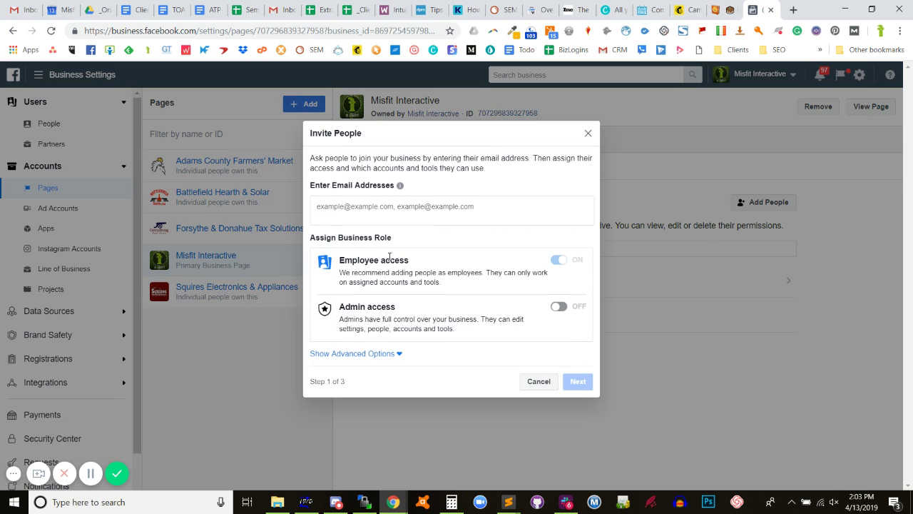
left_click(536, 383)
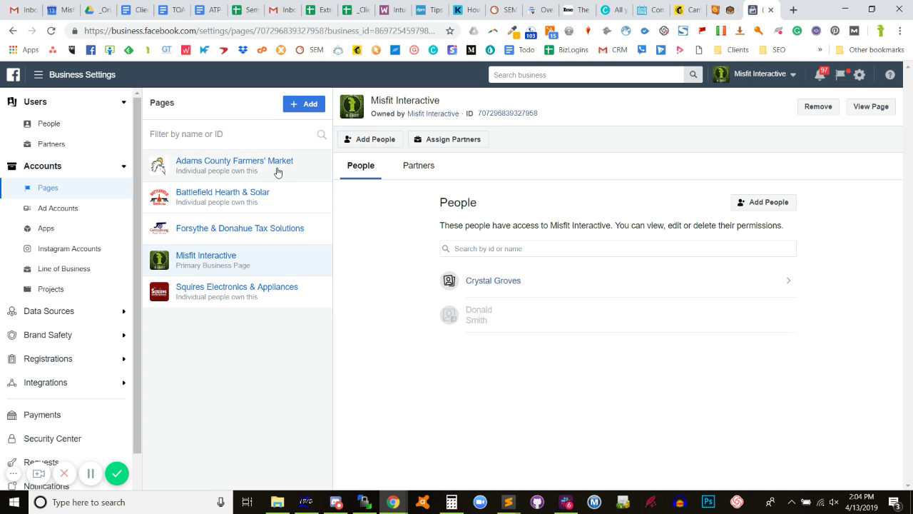
left_click(91, 50)
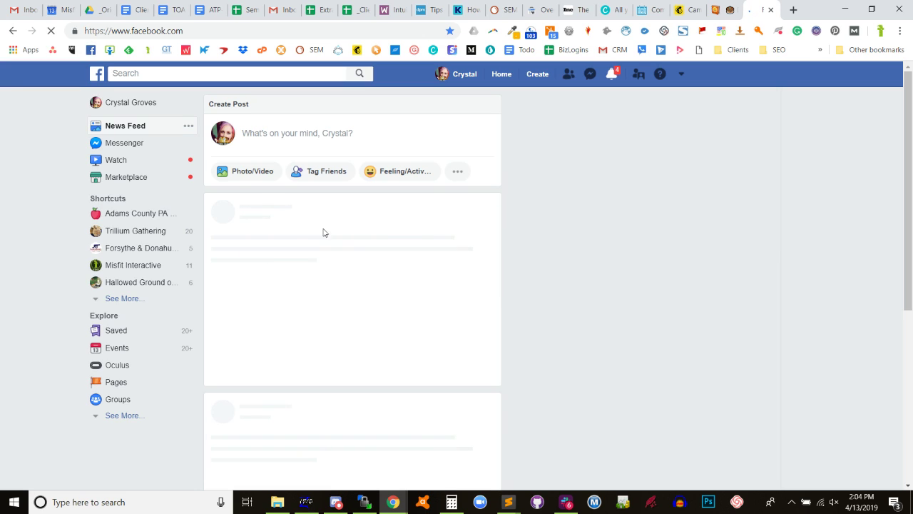
Open the Misfit Interactive Page's Settings and review the Instagram section's linked account details.
left_click(107, 265)
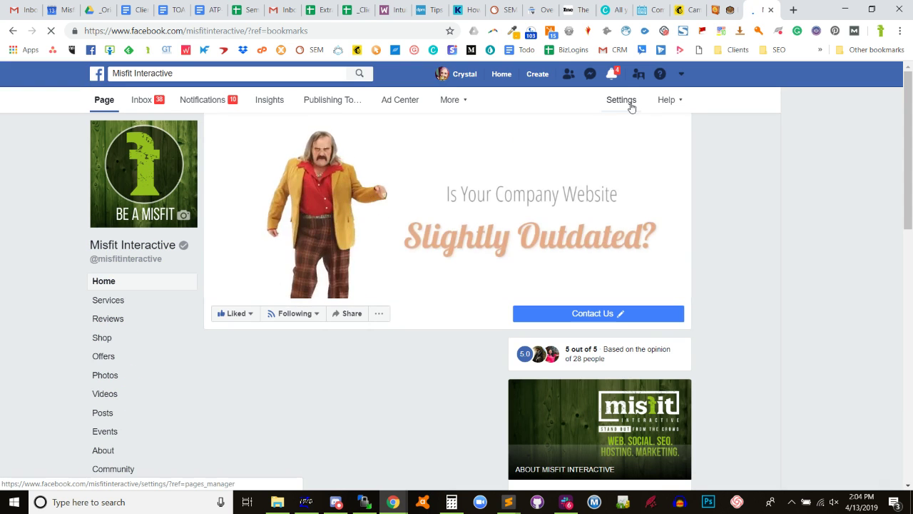
left_click(631, 105)
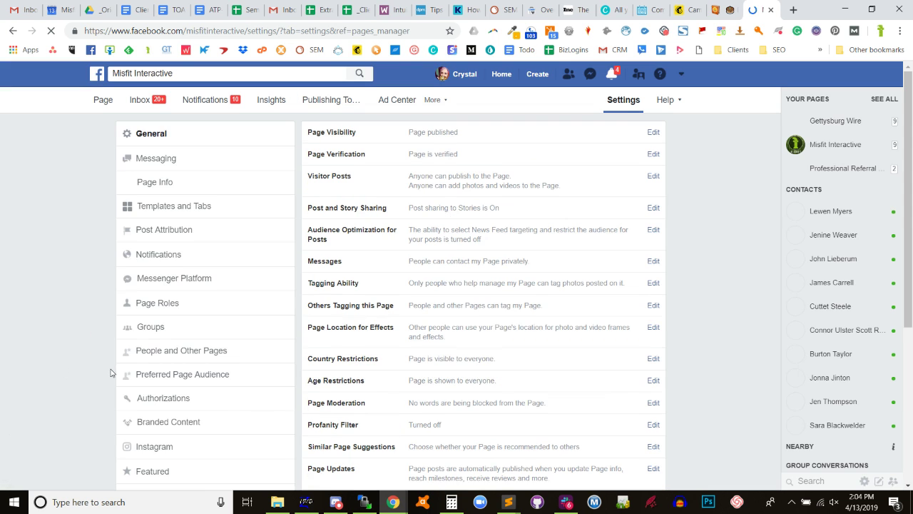
scroll(111, 372, "down", 1)
left_click(95, 391)
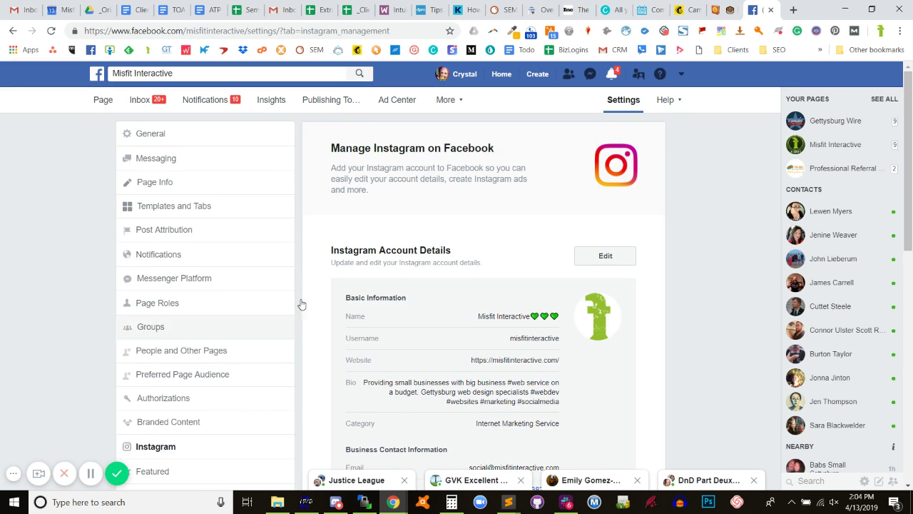
scroll(302, 305, "down", 5)
scroll(478, 238, "up", 2)
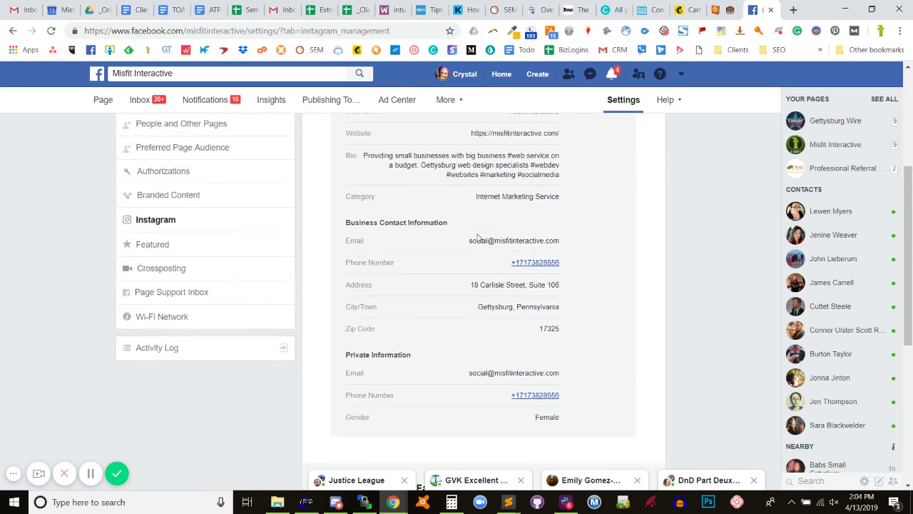
scroll(478, 237, "up", 2)
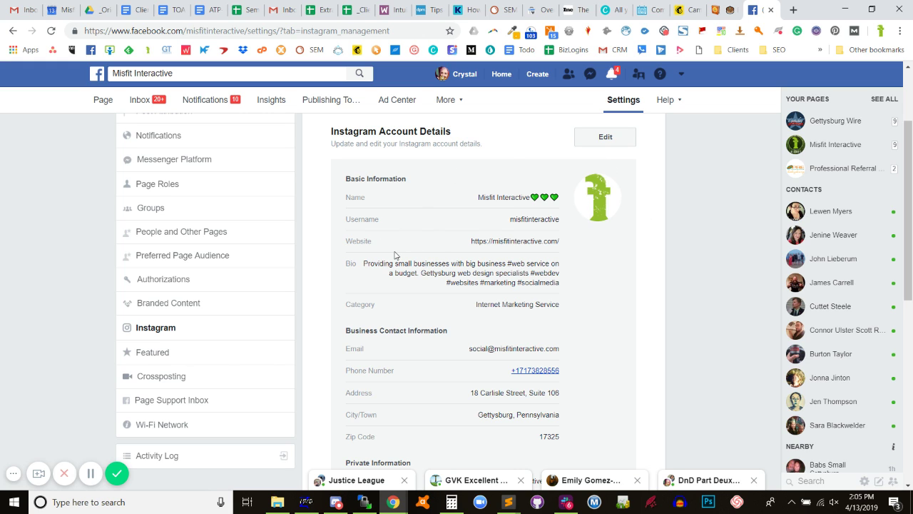
scroll(418, 293, "down", 3)
scroll(419, 293, "down", 3)
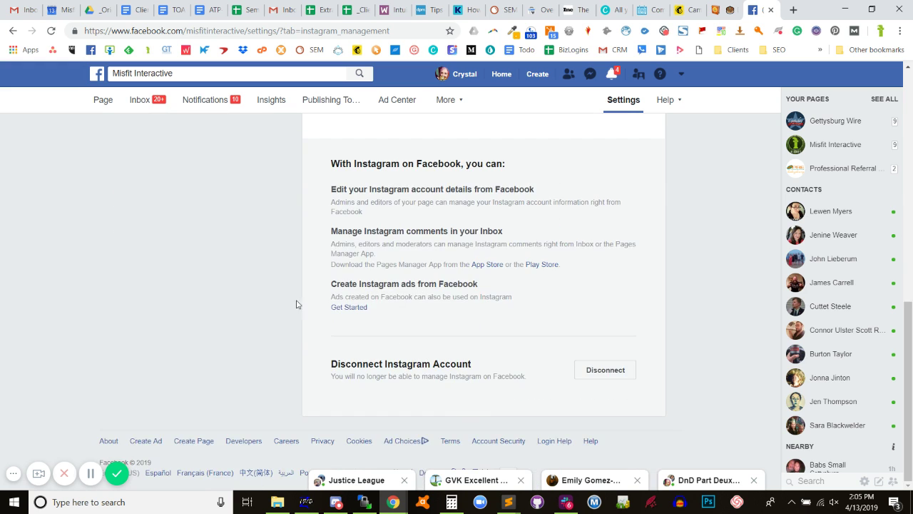
scroll(195, 320, "up", 8)
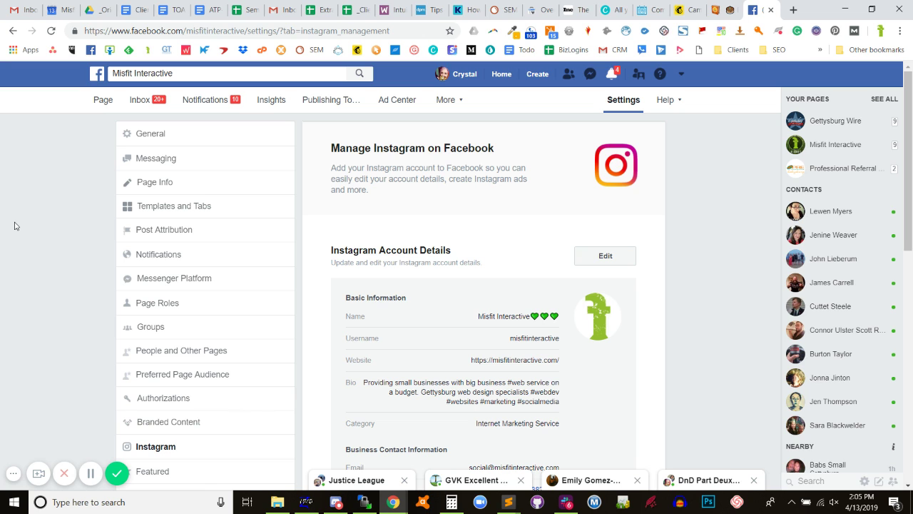
Load linkedin.com in the current tab and look over the feed.
left_click(308, 31)
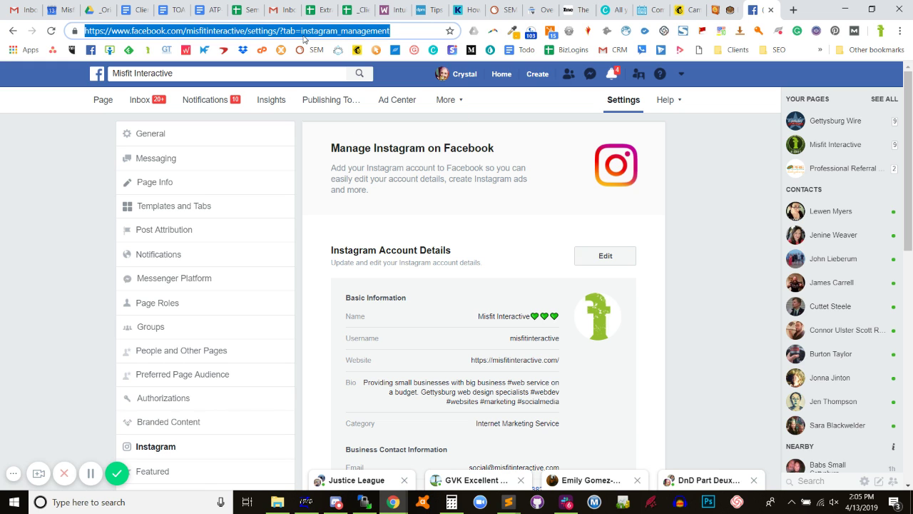
type("li")
key("Return")
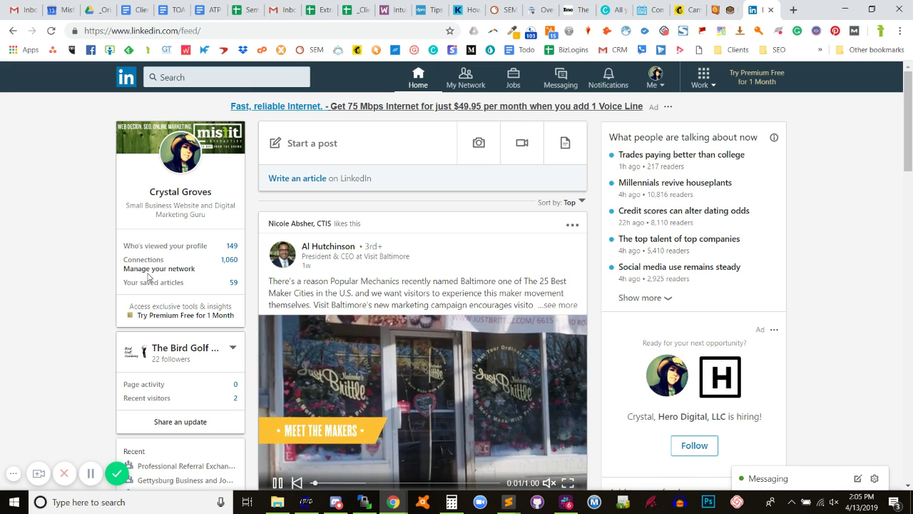
scroll(148, 277, "down", 3)
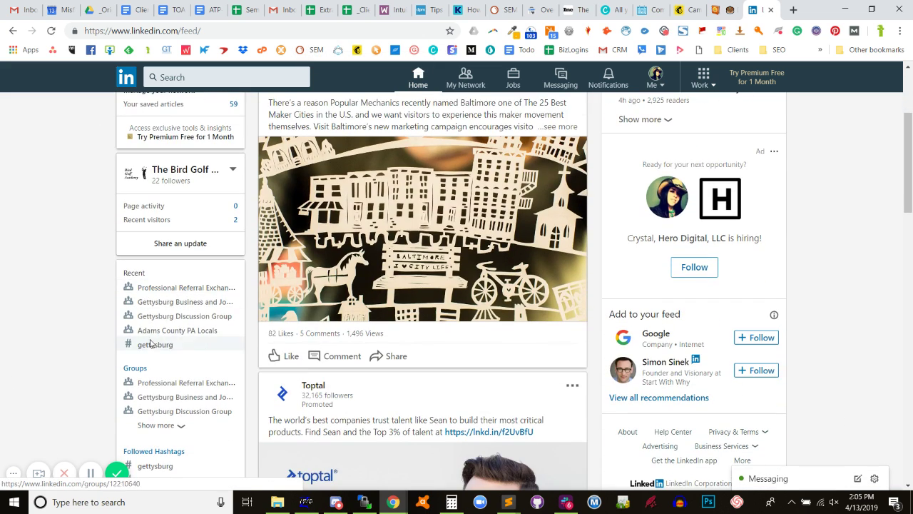
scroll(142, 346, "down", 2)
scroll(126, 337, "up", 5)
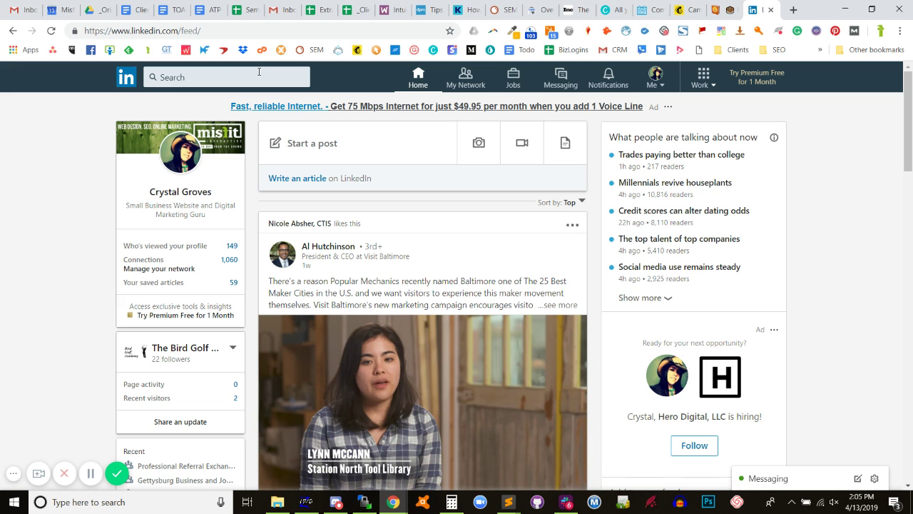
Search LinkedIn for 'mistit interactive' and open the Misfit Interactive company suggestion.
left_click(660, 84)
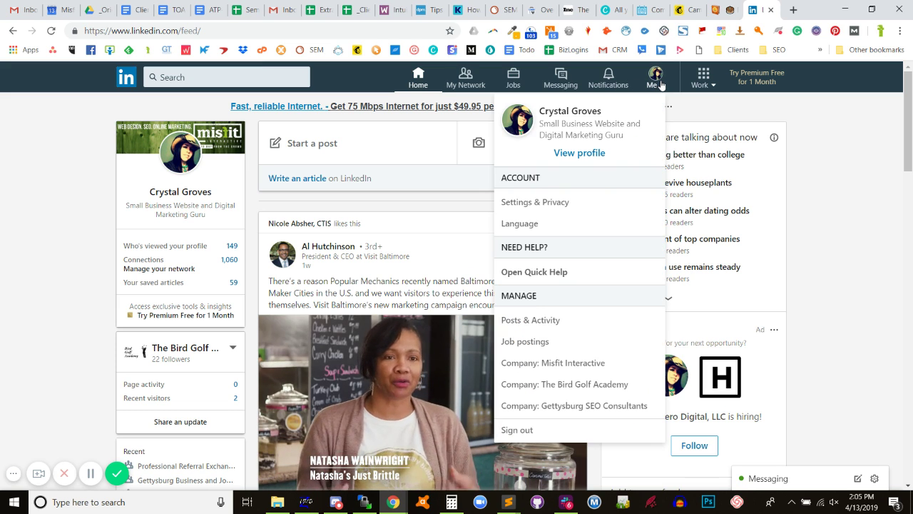
left_click(660, 84)
left_click(250, 79)
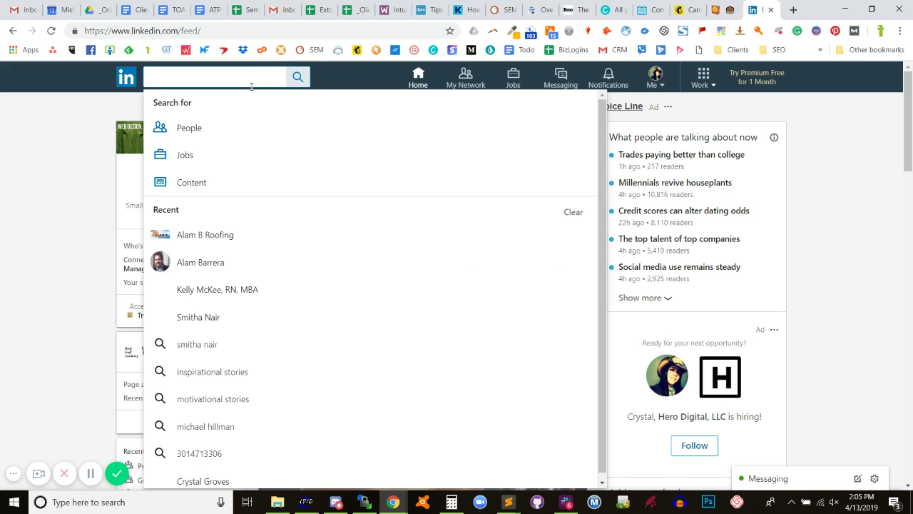
type("mistit interactive")
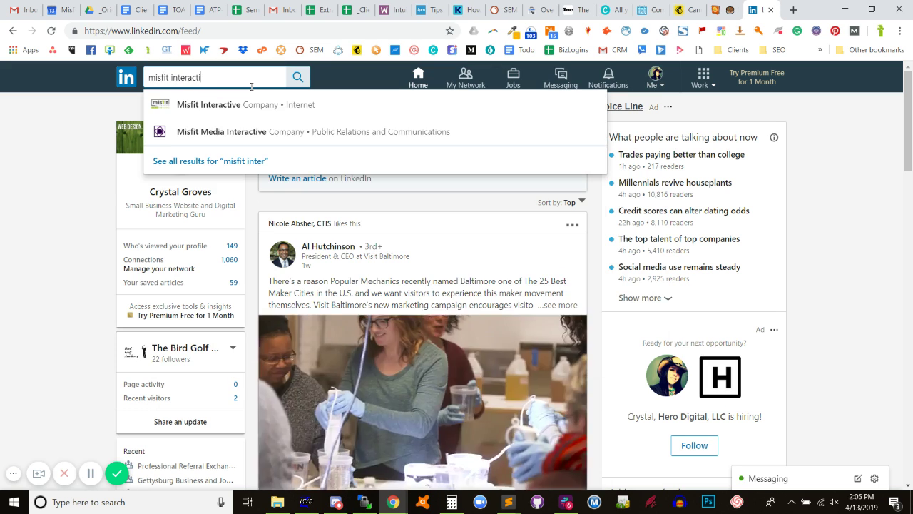
left_click(214, 105)
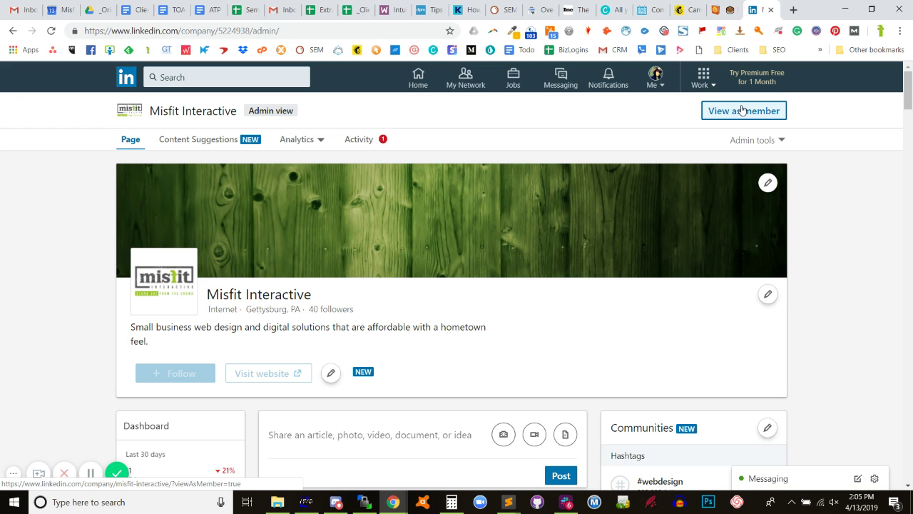
On the Misfit Interactive admin page, choose Page admins from the Admin tools dropdown.
scroll(464, 199, "down", 4)
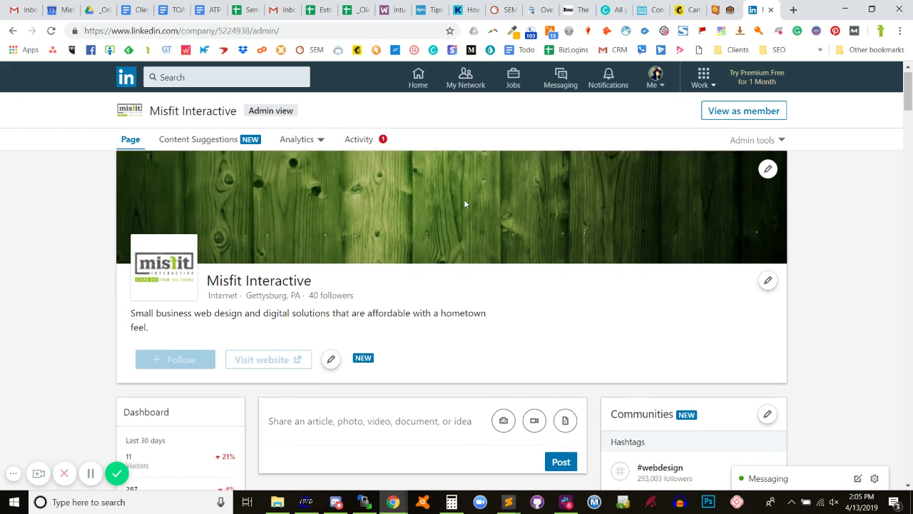
scroll(285, 214, "up", 2)
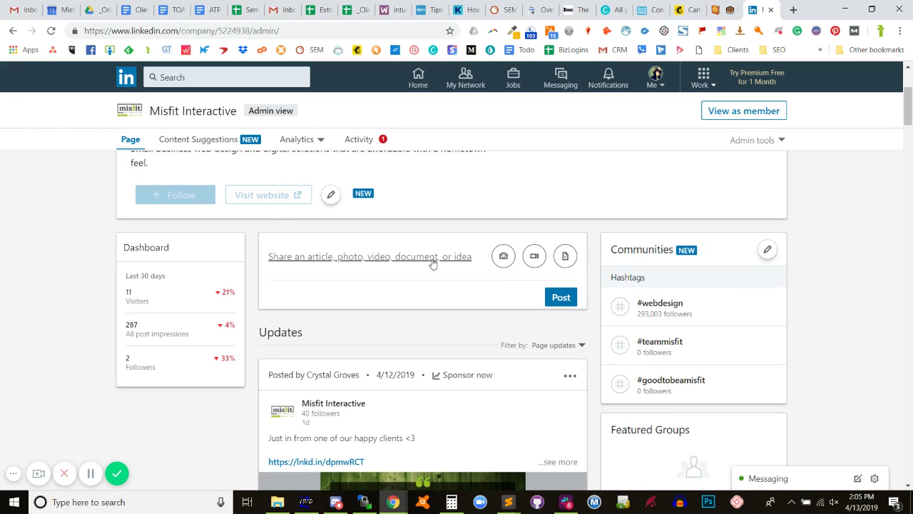
scroll(433, 263, "down", 2)
scroll(428, 261, "up", 5)
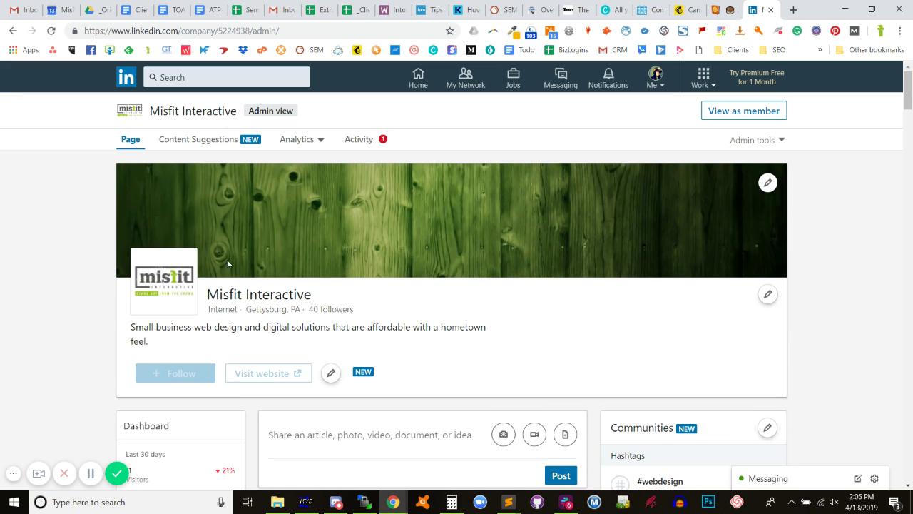
left_click_drag(326, 324, 311, 308)
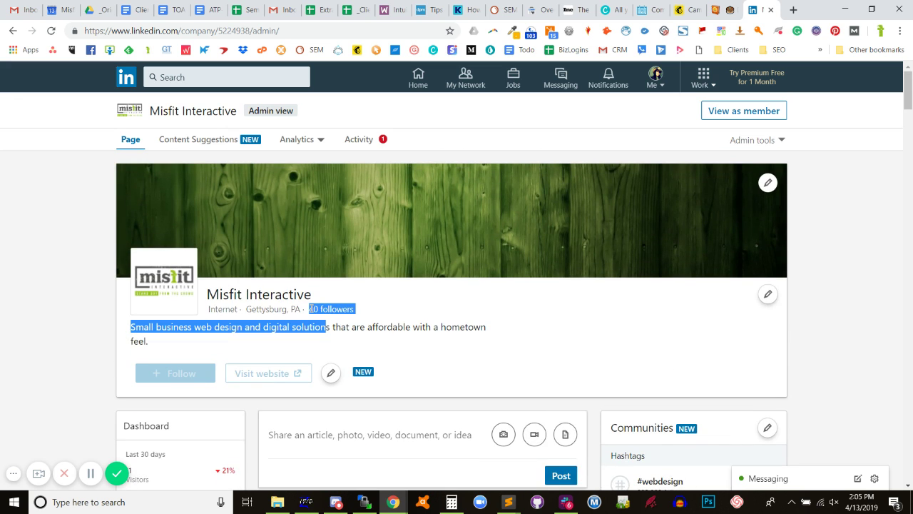
left_click(316, 323)
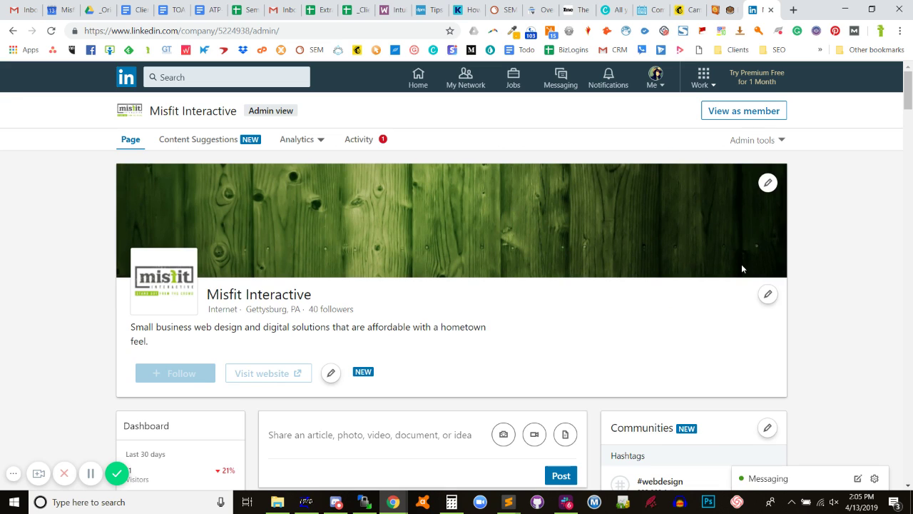
left_click(746, 143)
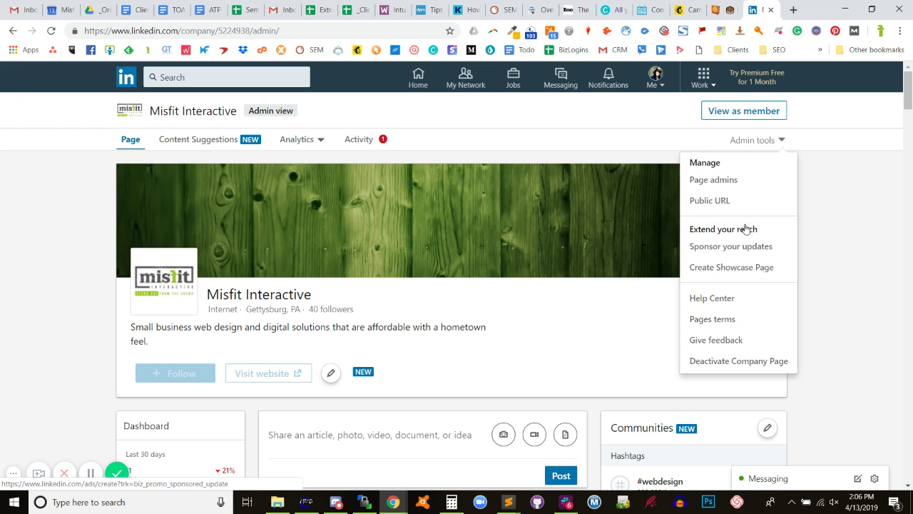
left_click(739, 180)
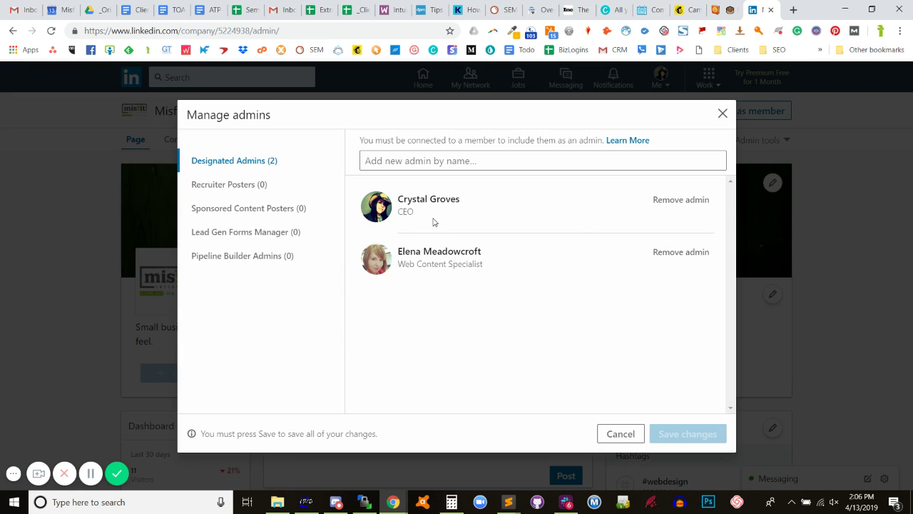
Cancel the Manage admins dialog without changes and switch the company page to member view.
left_click(438, 159)
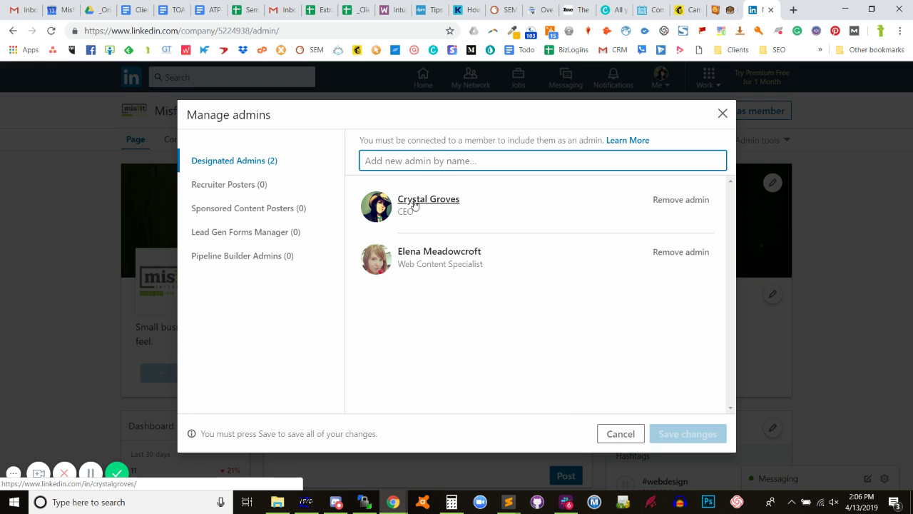
left_click(618, 434)
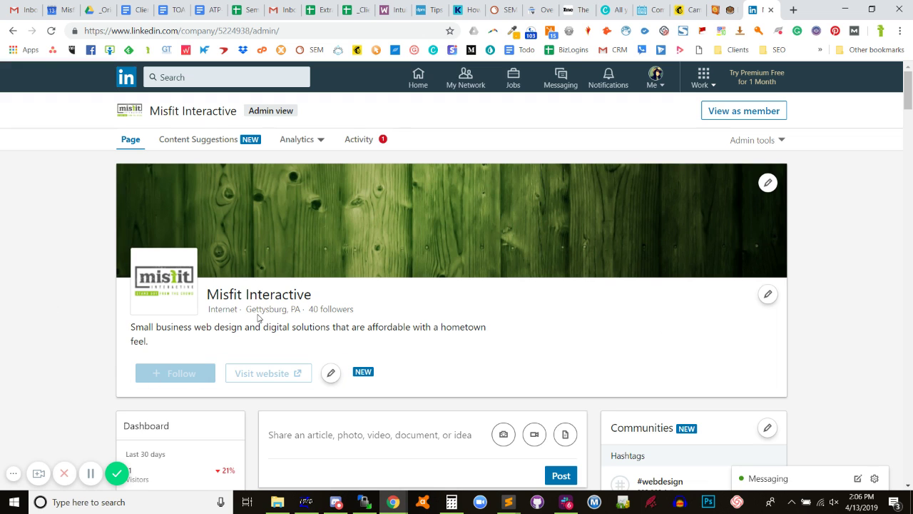
scroll(259, 318, "down", 2)
scroll(259, 317, "down", 2)
scroll(199, 258, "up", 3)
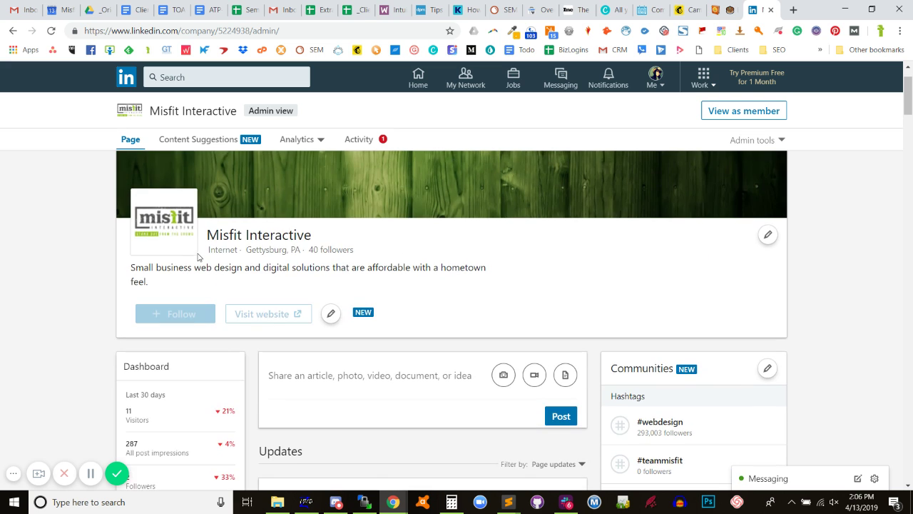
left_click(718, 106)
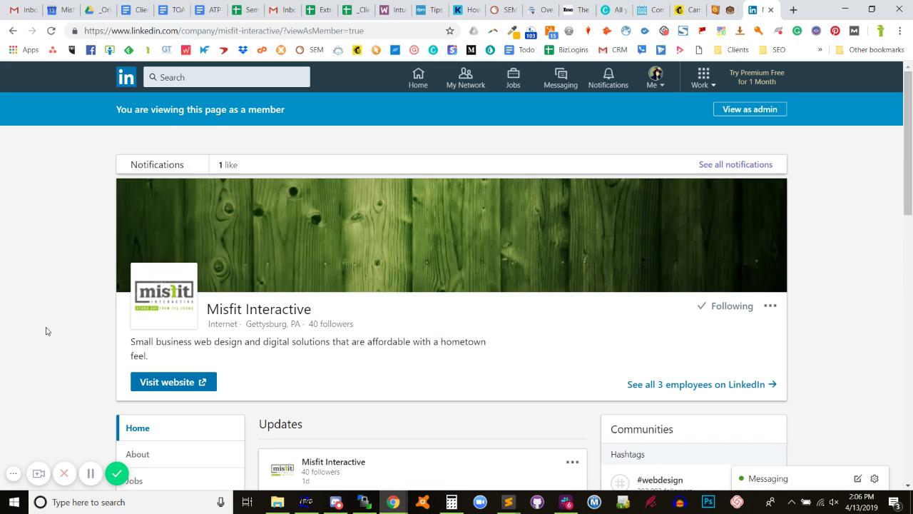
Reshare the first update, 'Just in from one of our happy clients', with Public visibility.
scroll(29, 321, "down", 2)
scroll(255, 265, "down", 5)
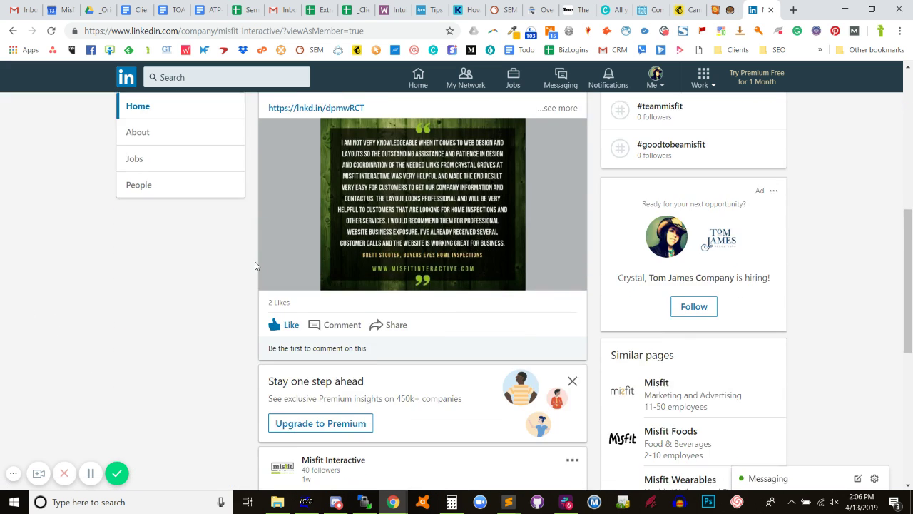
left_click(395, 325)
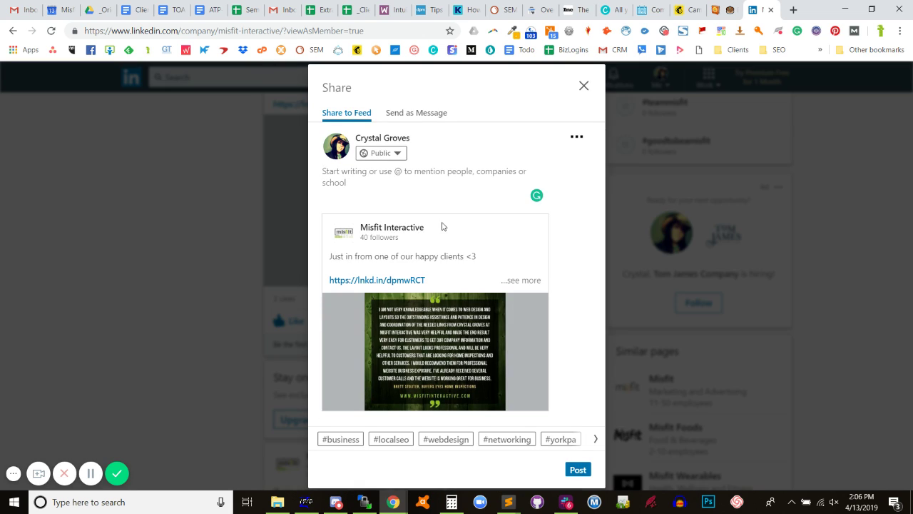
left_click(578, 470)
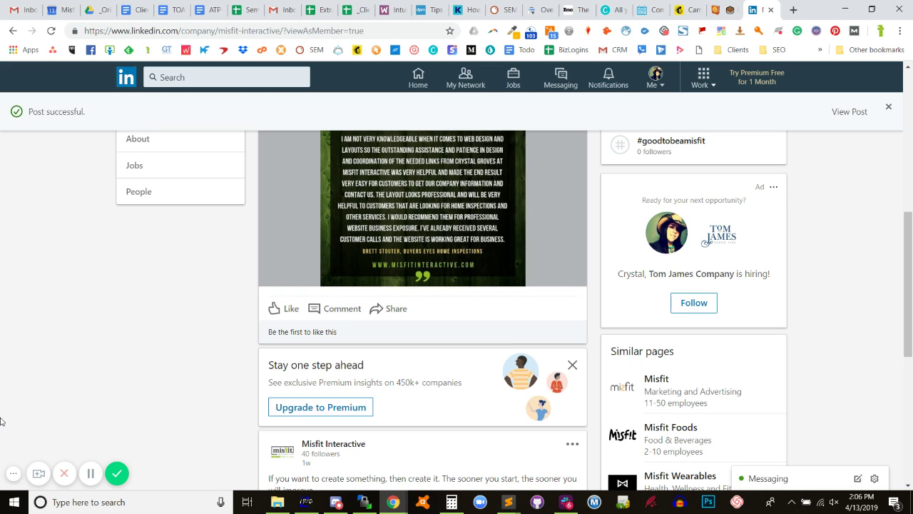
scroll(79, 388, "up", 6)
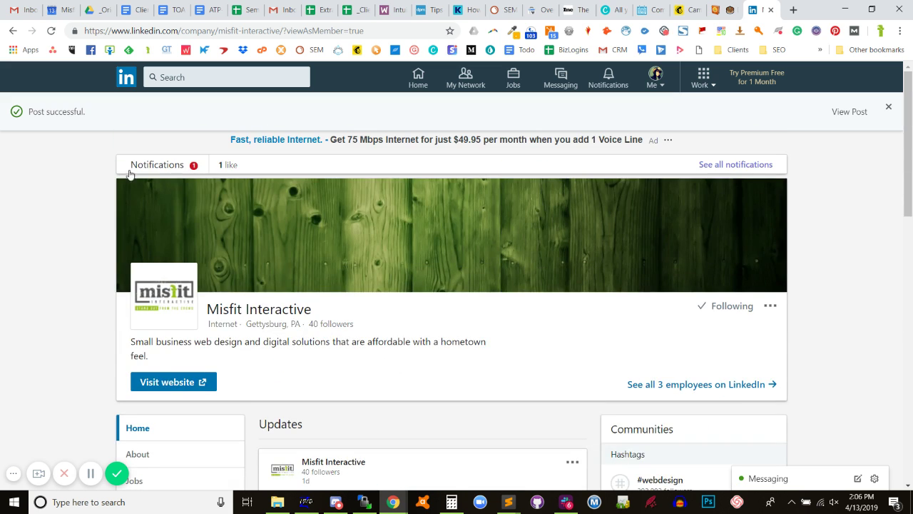
scroll(129, 174, "down", 3)
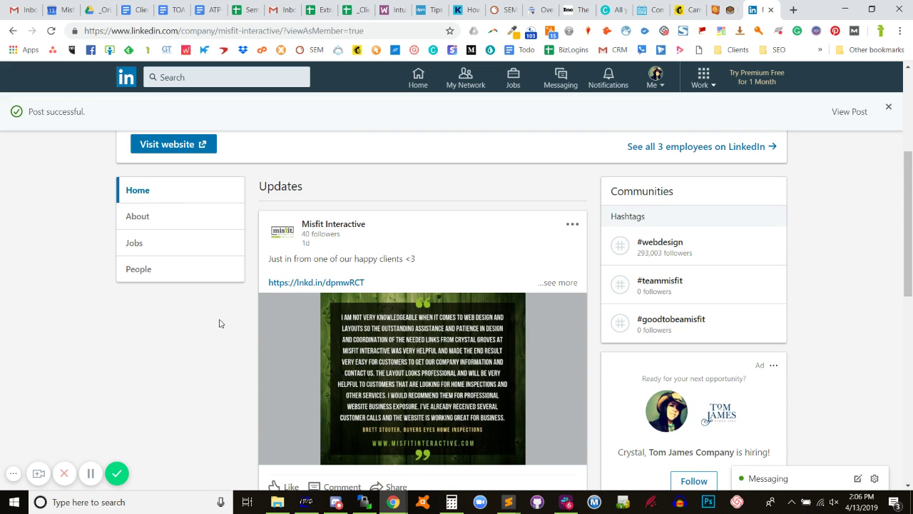
scroll(485, 215, "up", 3)
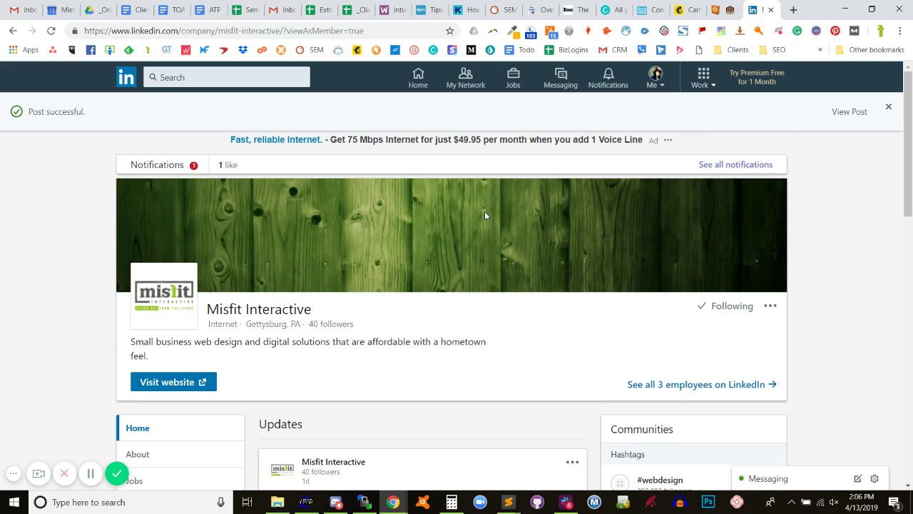
scroll(196, 292, "down", 2)
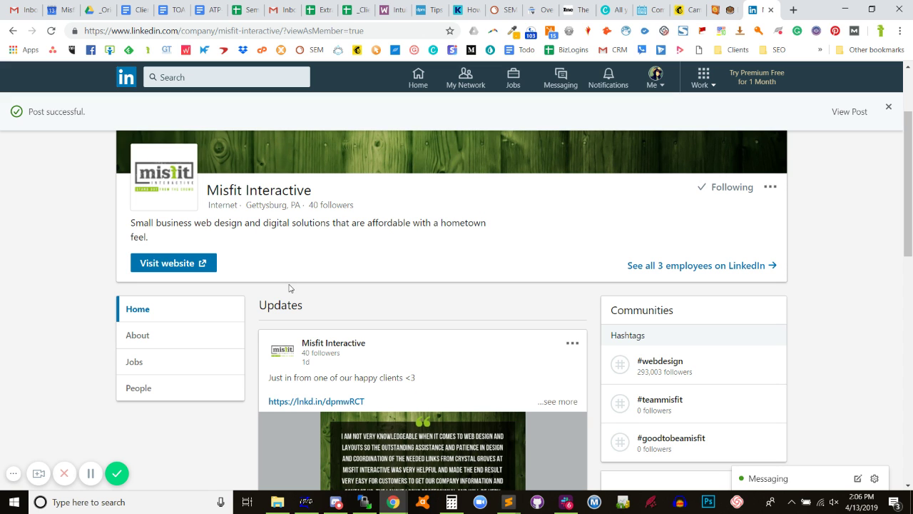
scroll(300, 291, "down", 3)
scroll(308, 309, "up", 5)
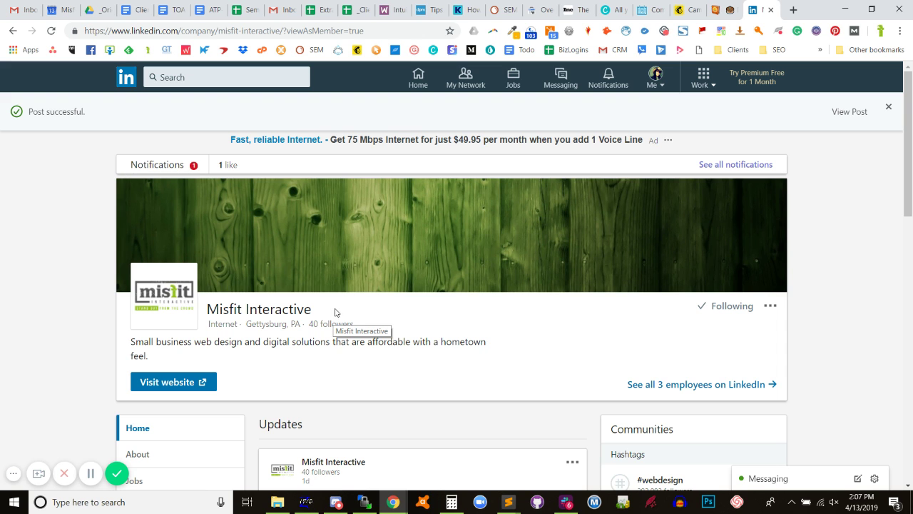
scroll(540, 298, "down", 5)
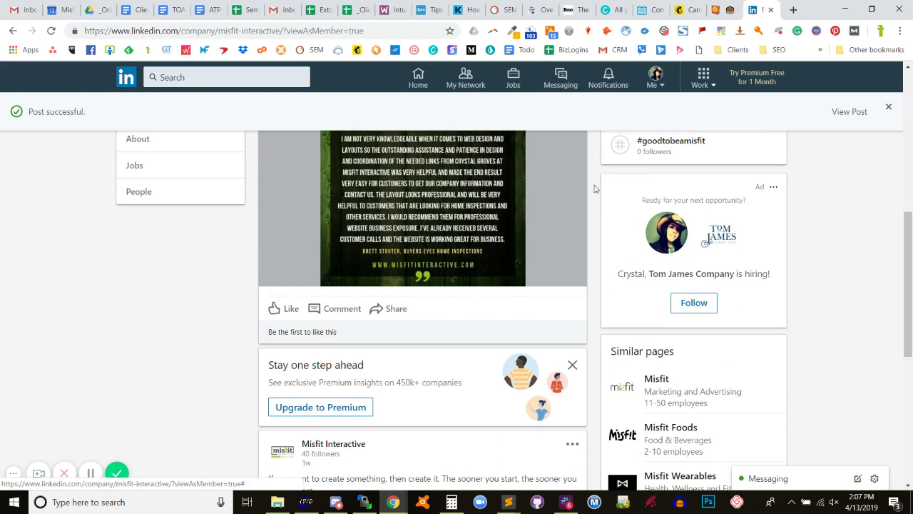
scroll(230, 336, "down", 3)
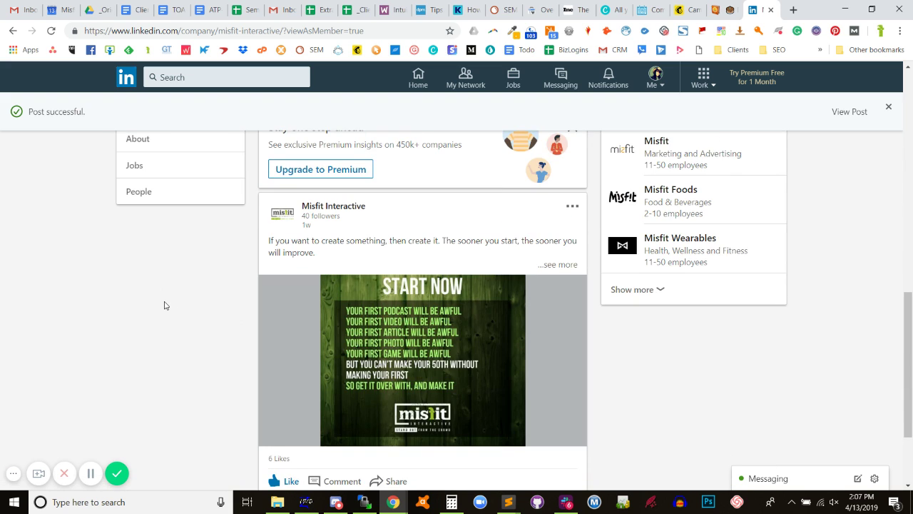
scroll(164, 306, "up", 10)
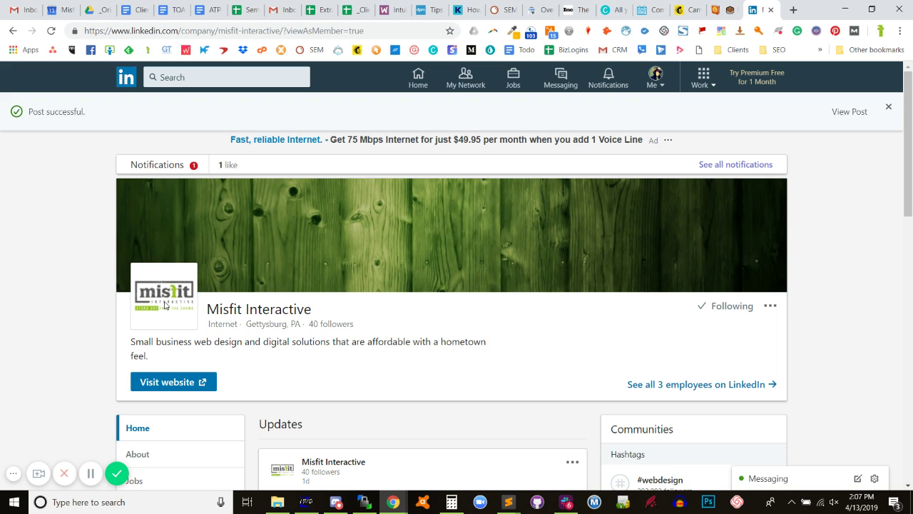
scroll(468, 250, "down", 2)
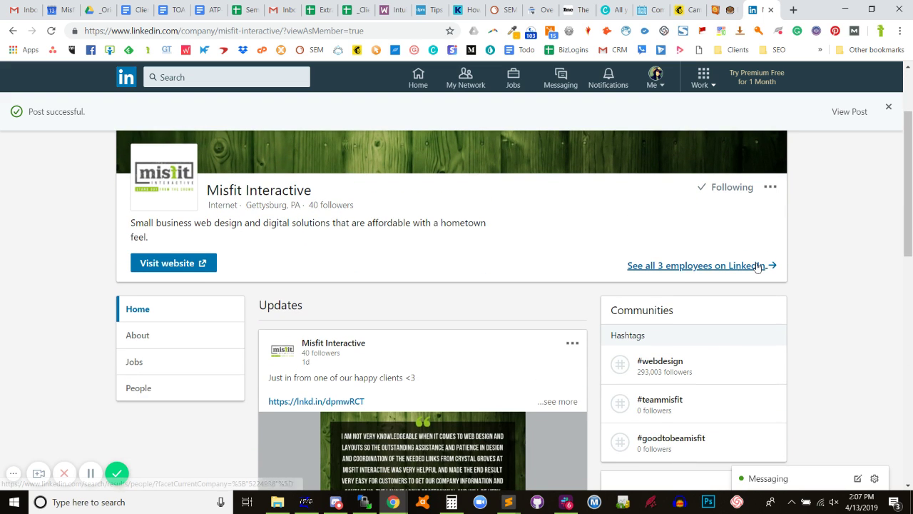
scroll(742, 249, "up", 2)
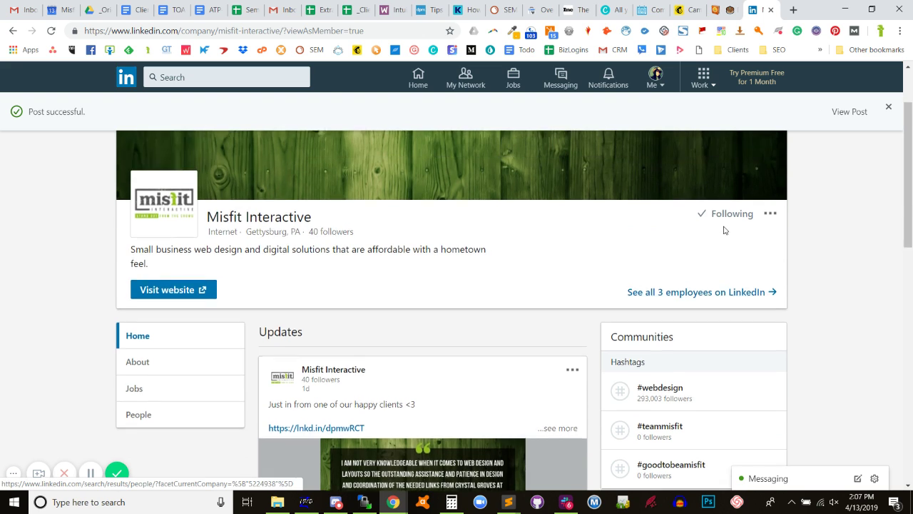